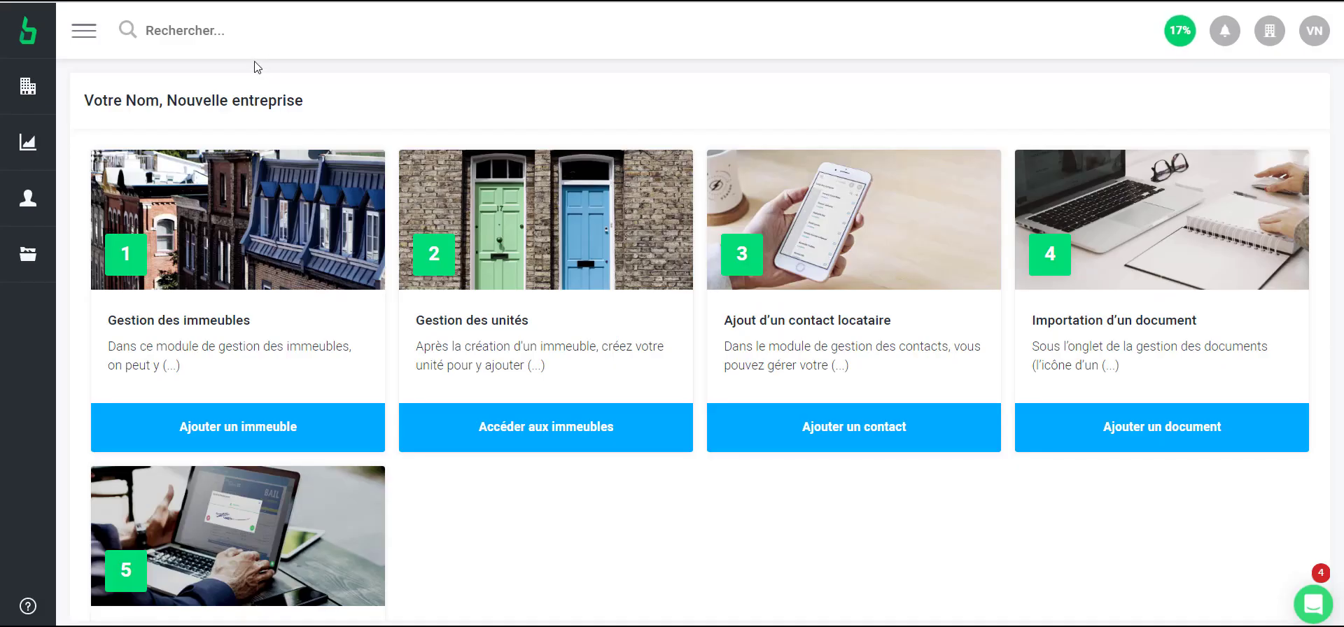
Expand the labelled sidebar navigation menu on the onboarding dashboard
{"action": "mouse_move", "coordinate": [8, 108]}
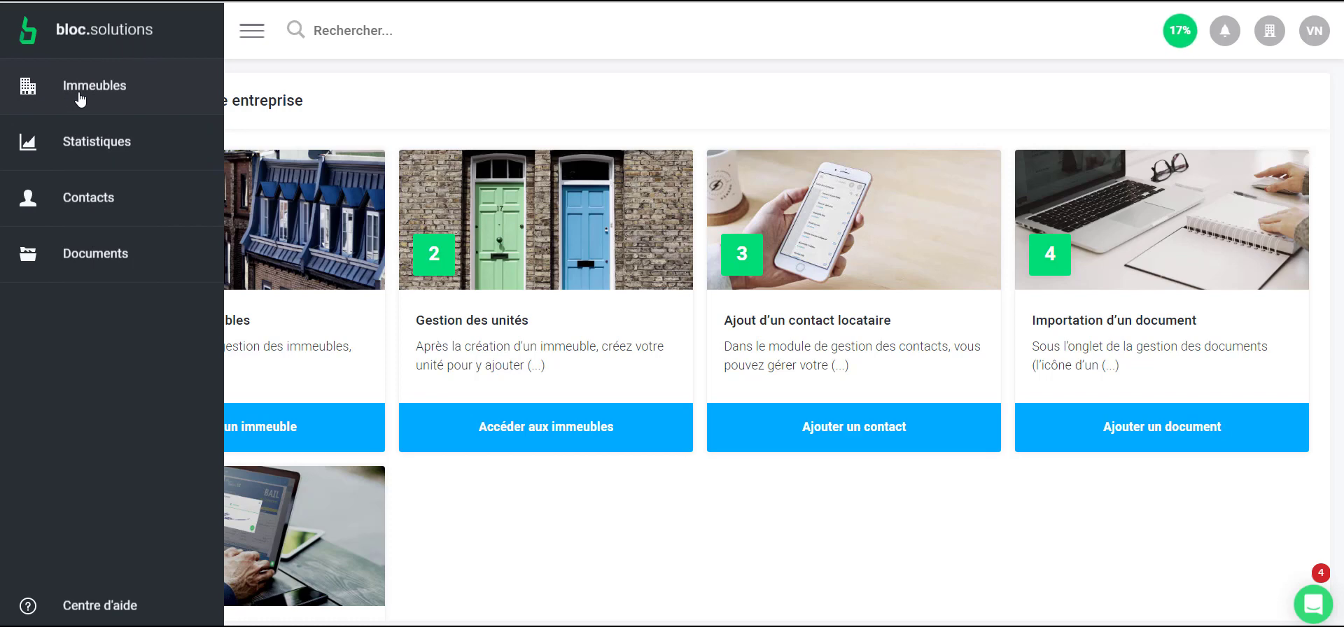
{"action": "left_click", "coordinate": [90, 102]}
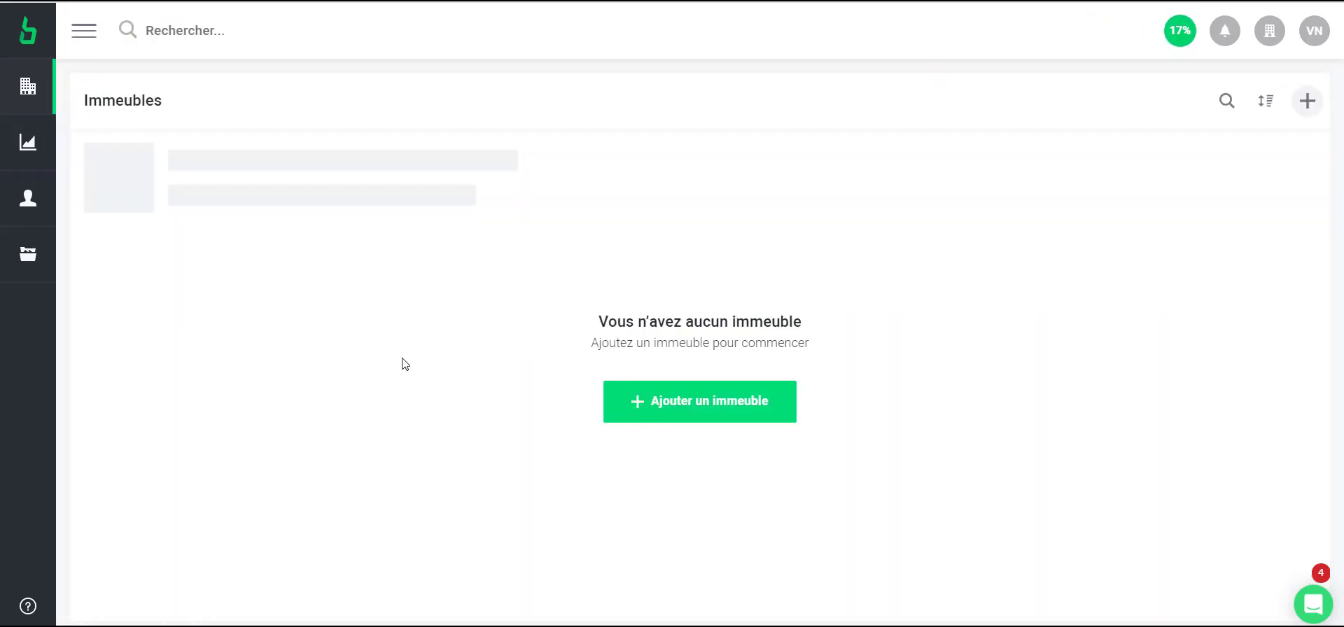
{"action": "left_click", "coordinate": [704, 410]}
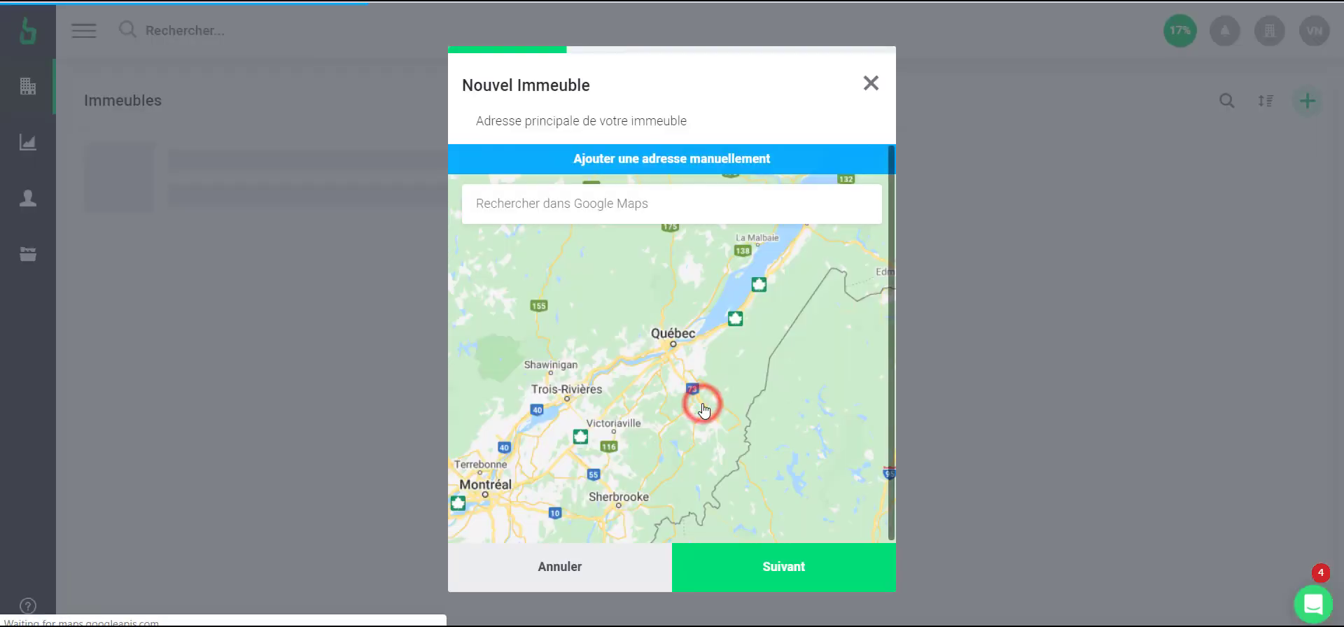
{"action": "left_click", "coordinate": [617, 209]}
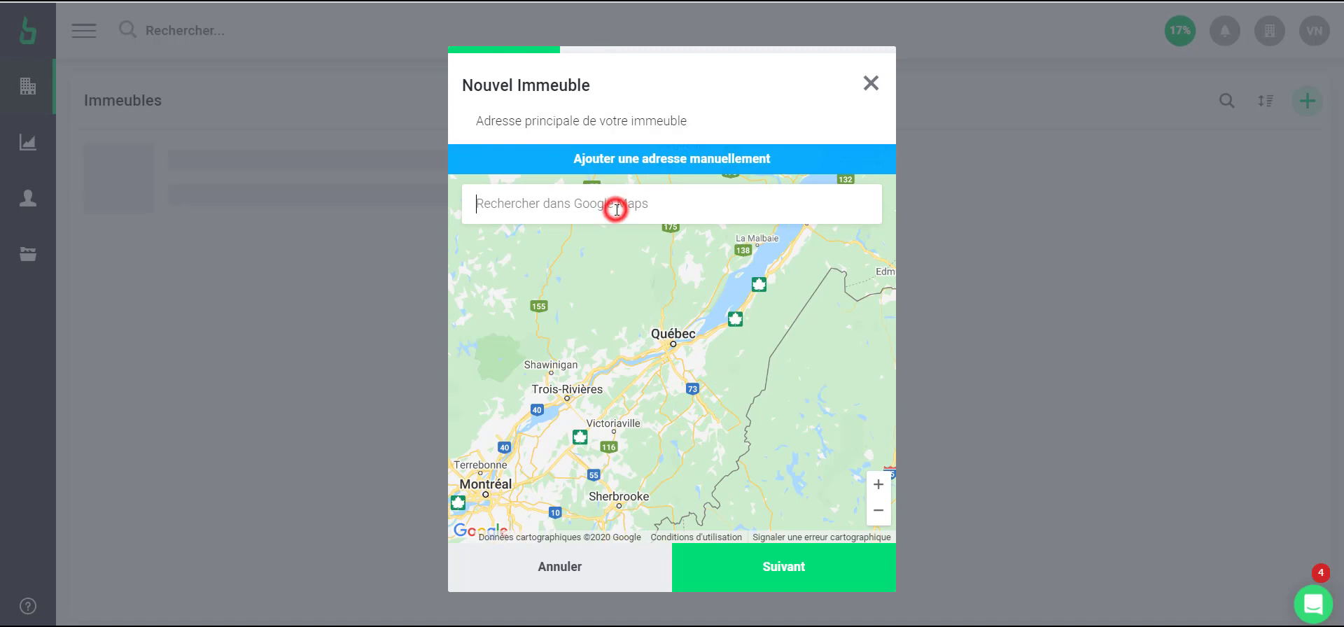
{"action": "type", "text": "729"}
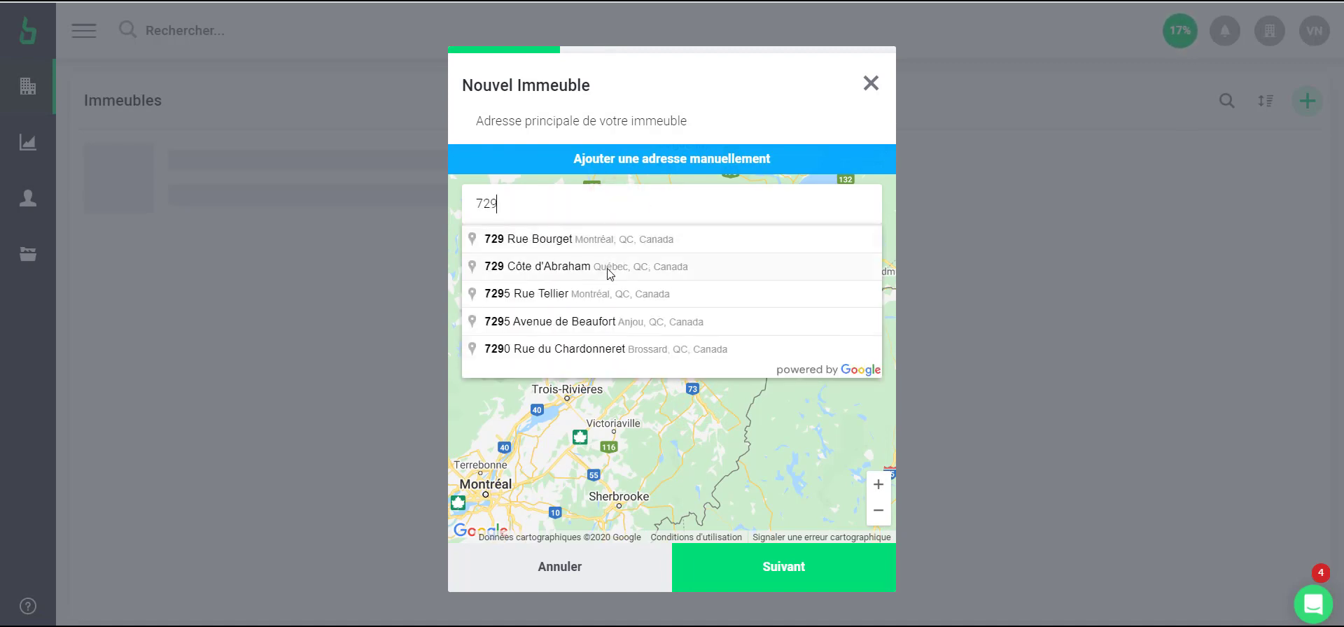
{"action": "left_click", "coordinate": [607, 269]}
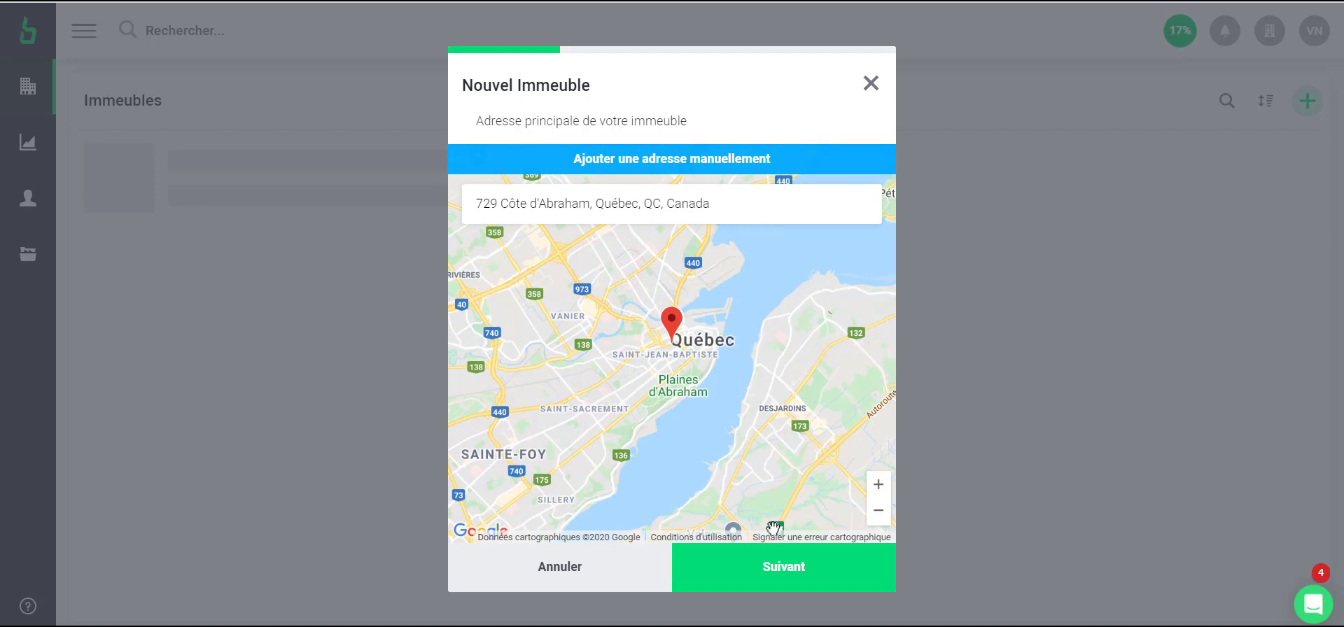
{"action": "left_click", "coordinate": [787, 567]}
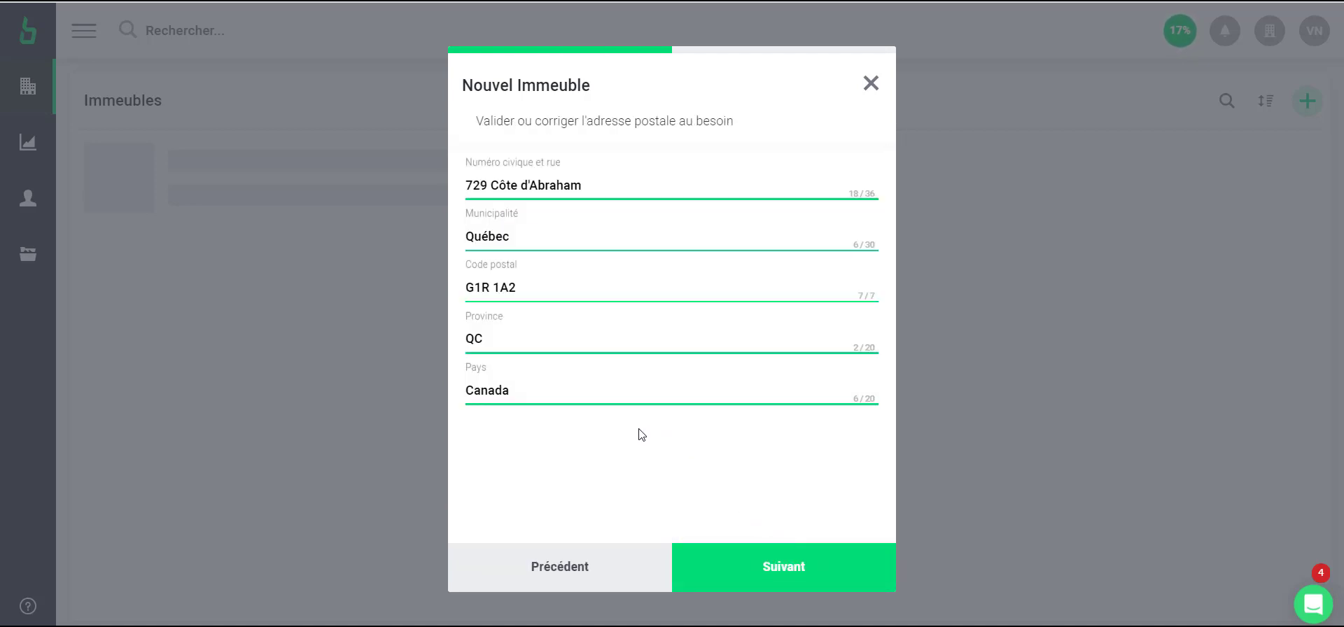
{"action": "left_click", "coordinate": [774, 564]}
{"action": "left_click_drag", "start_coordinate": [674, 308], "coordinate": [655, 320]}
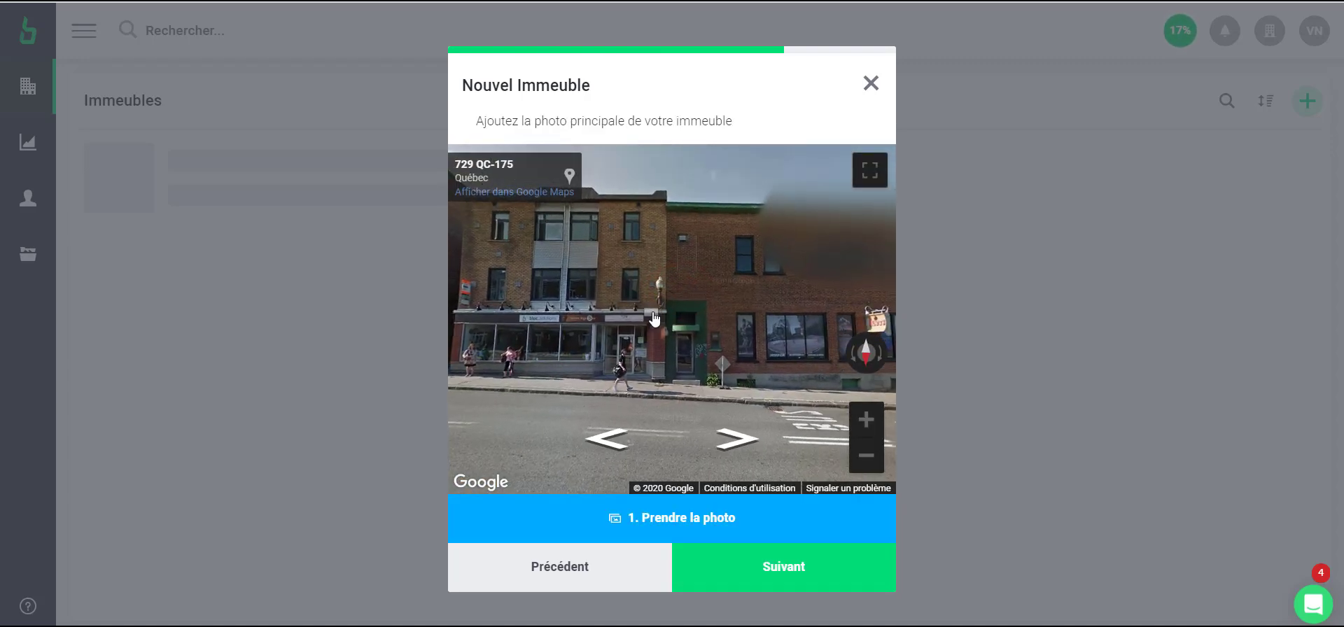
{"action": "left_click", "coordinate": [678, 518]}
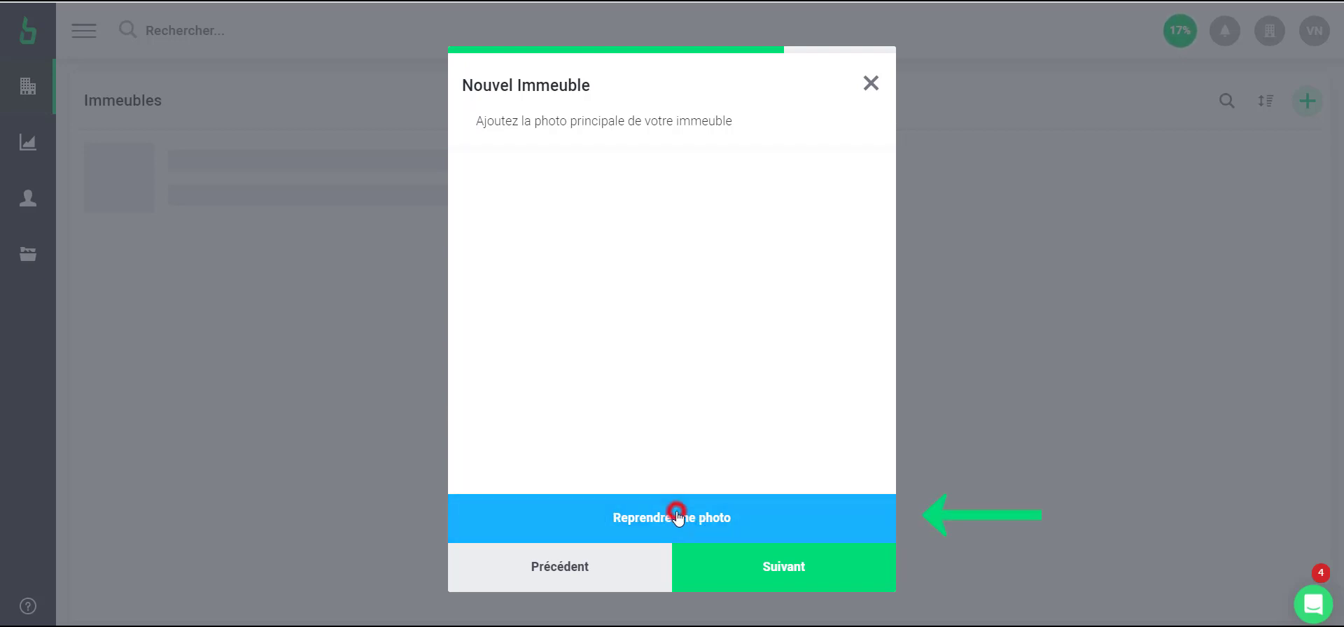
{"action": "left_click", "coordinate": [793, 571]}
{"action": "left_click", "coordinate": [791, 567]}
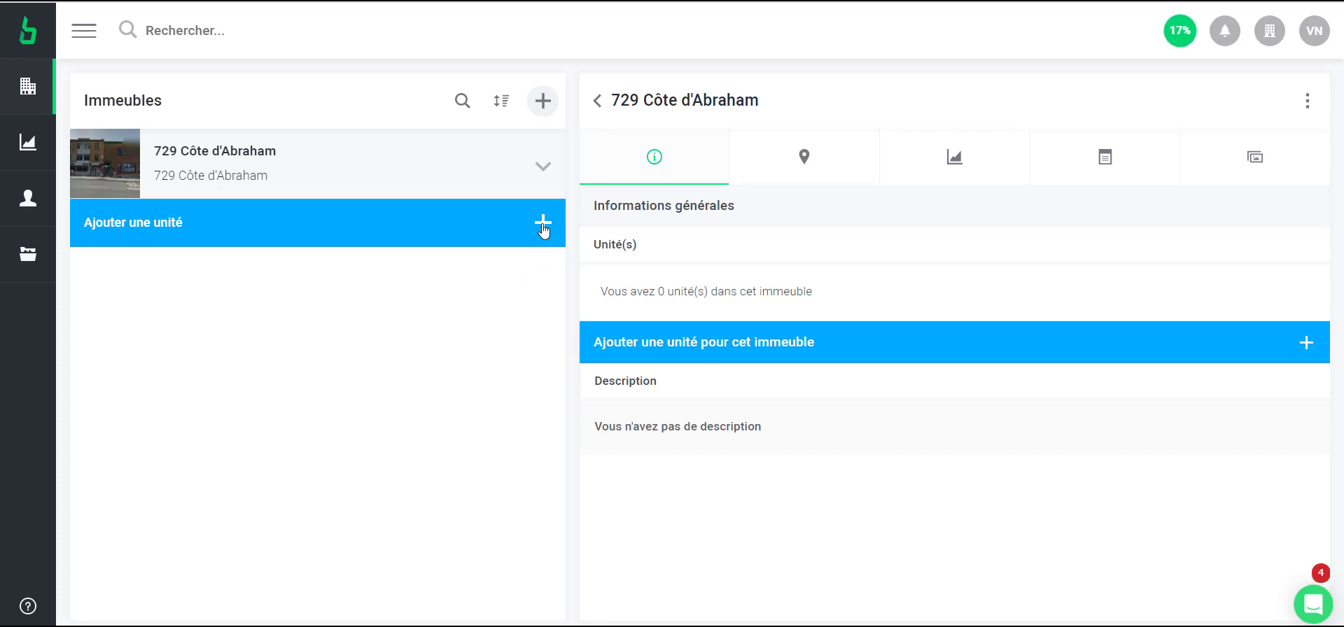
Add a unit with door number 1, leaving heating and electricity assigned to the tenant
{"action": "left_click", "coordinate": [544, 226]}
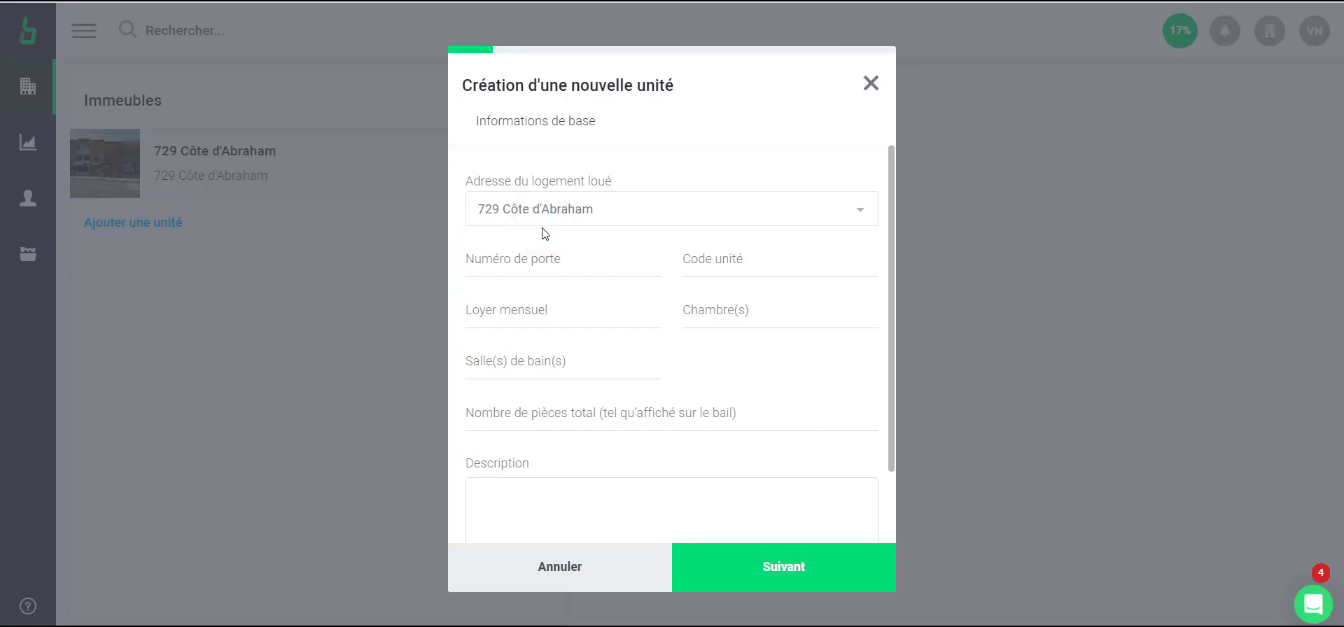
{"action": "left_click", "coordinate": [543, 255]}
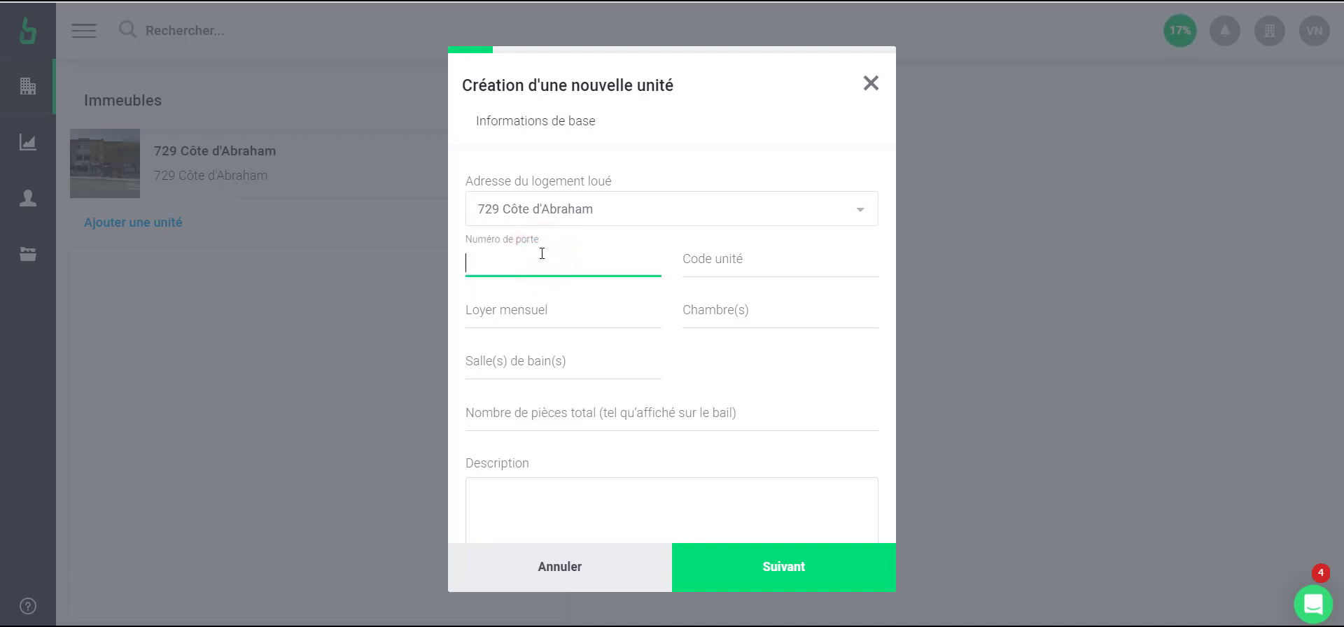
{"action": "type", "text": "1"}
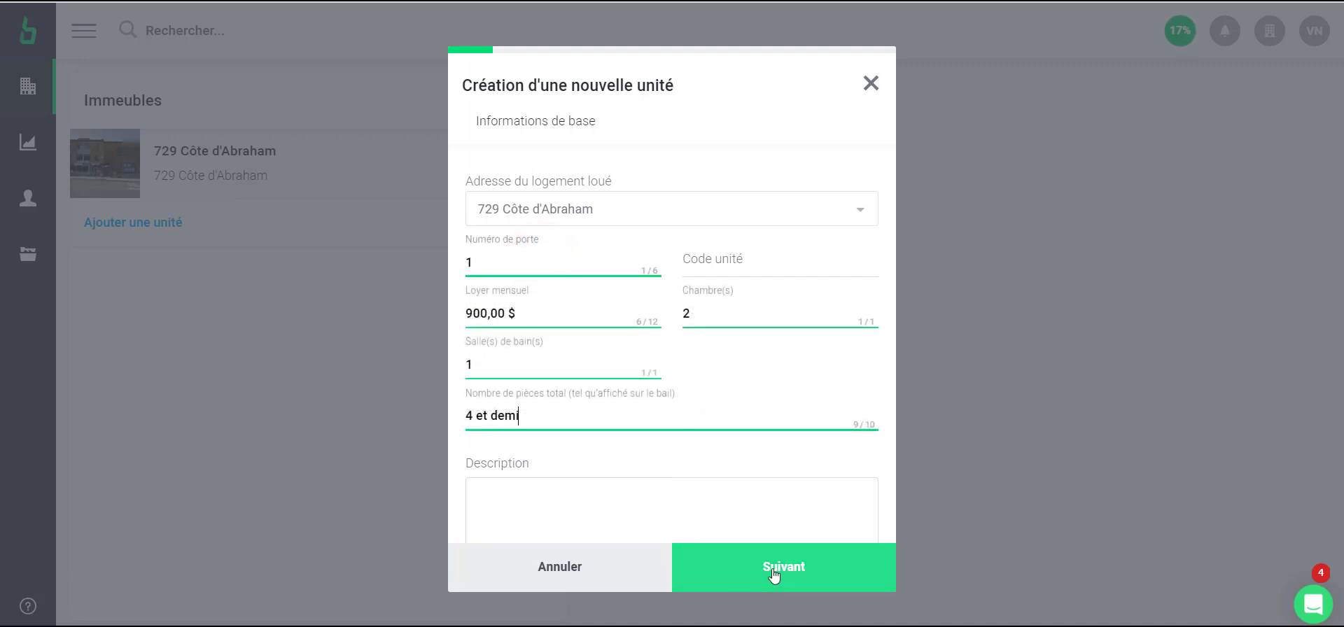
{"action": "left_click", "coordinate": [779, 570]}
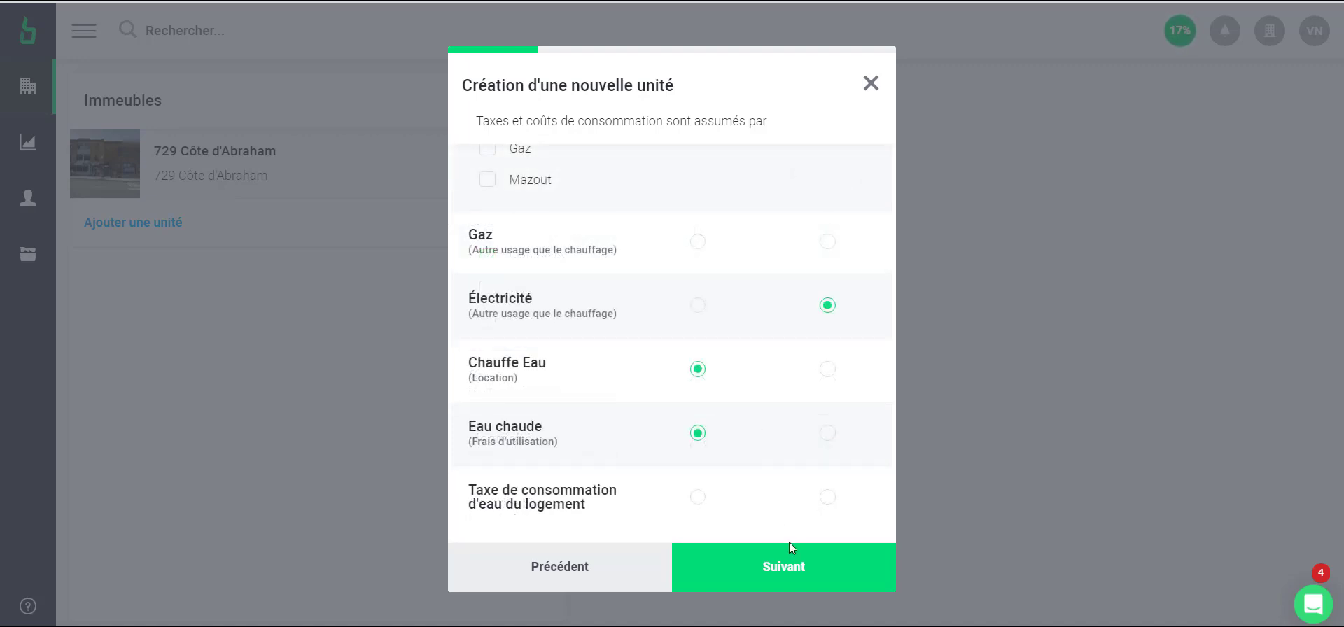
{"action": "left_click", "coordinate": [795, 568]}
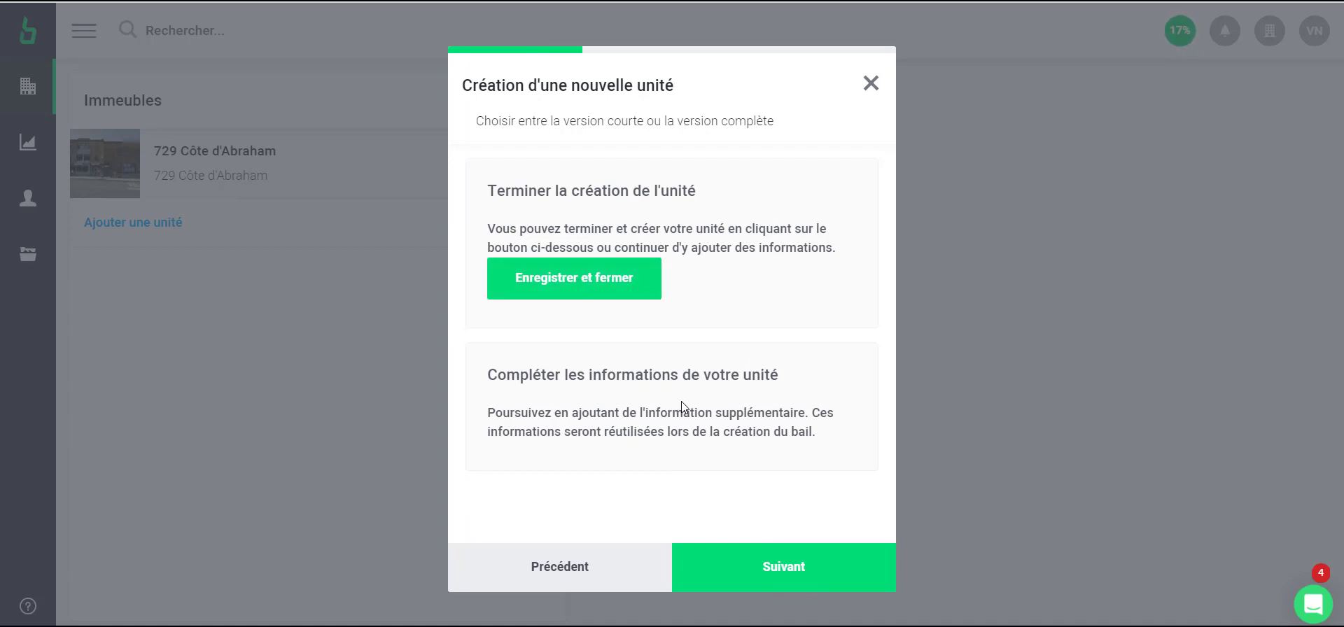
Save and close unit Porte 1, then switch it to active
{"action": "left_click", "coordinate": [775, 554]}
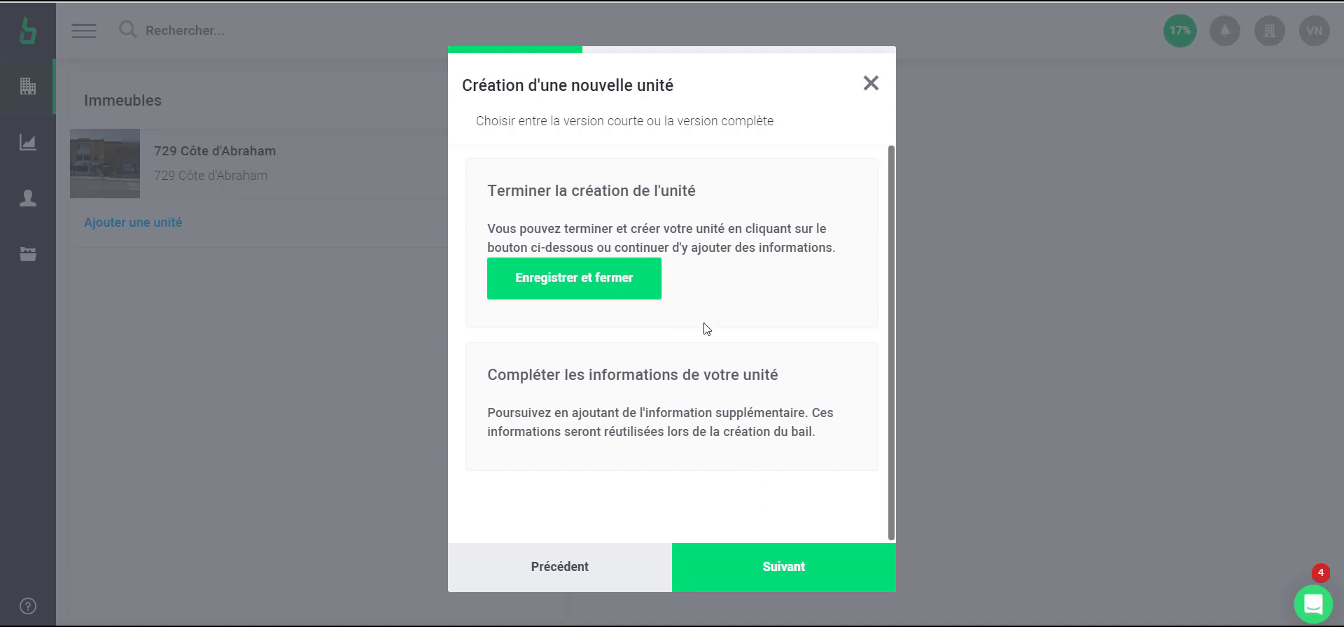
{"action": "left_click", "coordinate": [574, 282]}
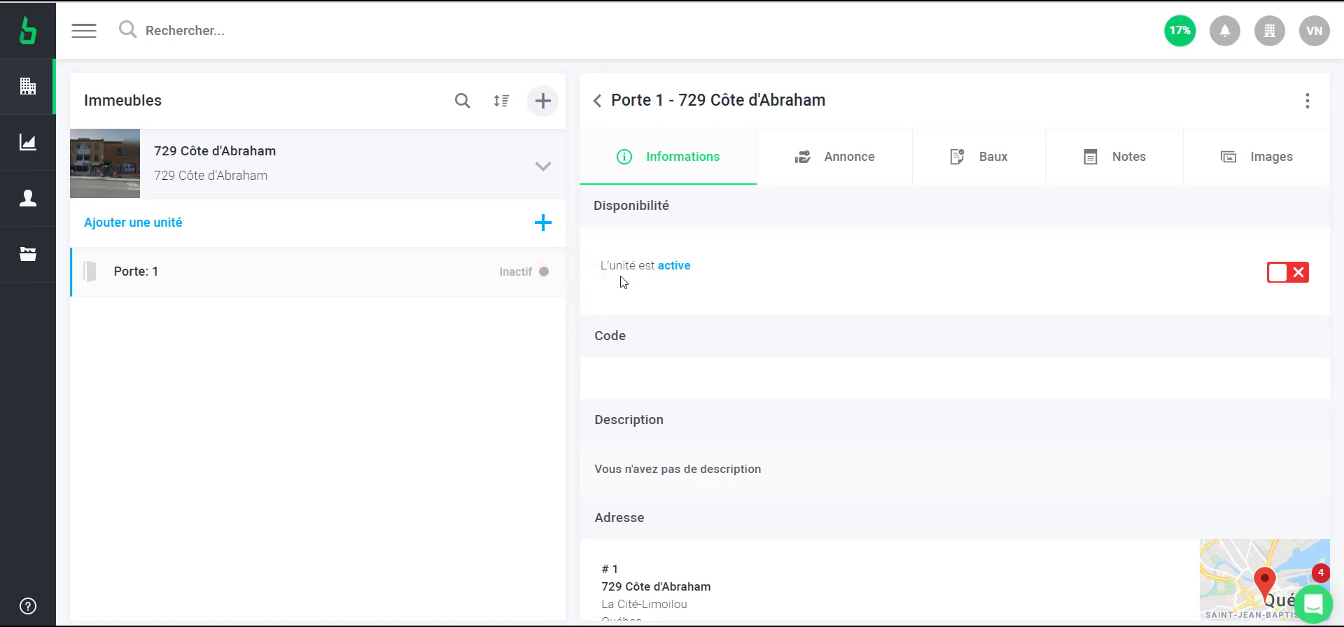
{"action": "left_click", "coordinate": [1292, 271]}
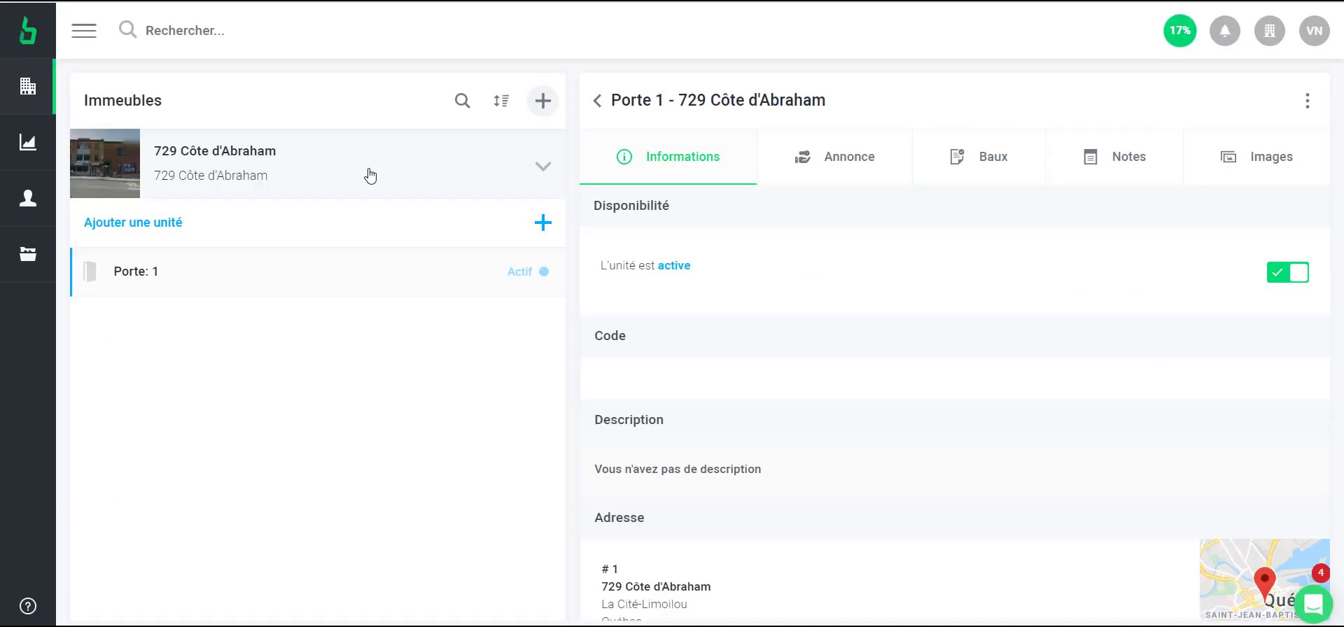
Open unit Porte 1 and display its Baux (leases) tab
{"action": "left_click", "coordinate": [333, 276]}
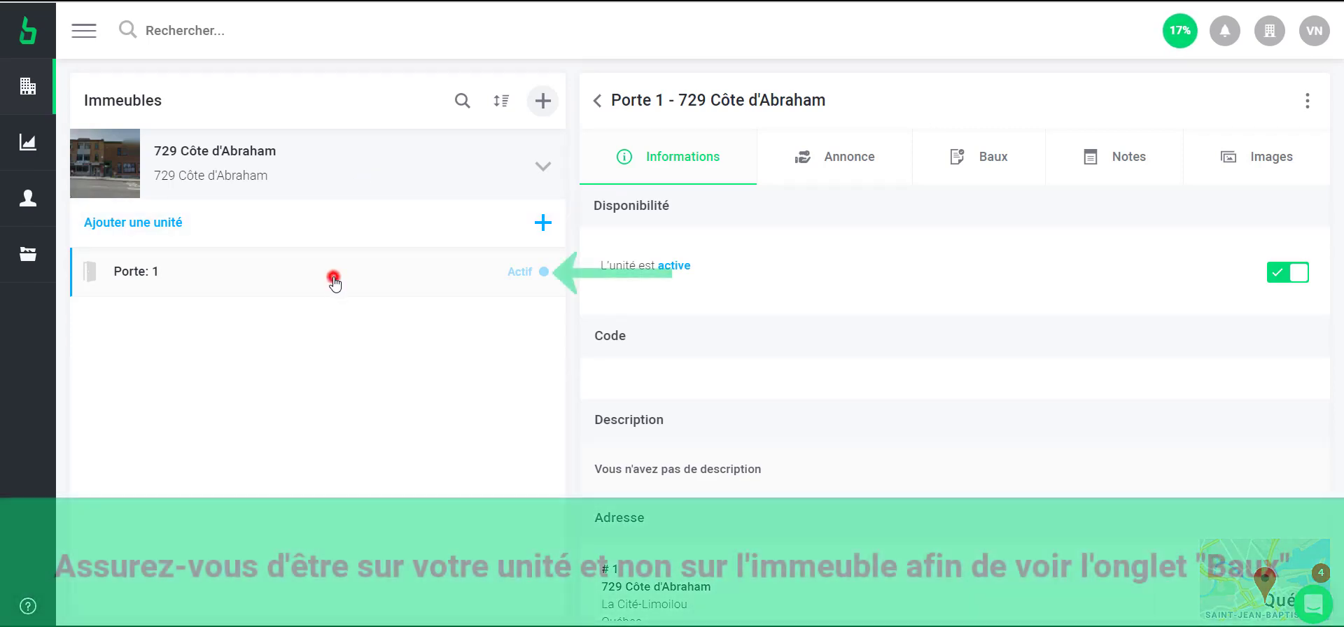
{"action": "left_click", "coordinate": [350, 170]}
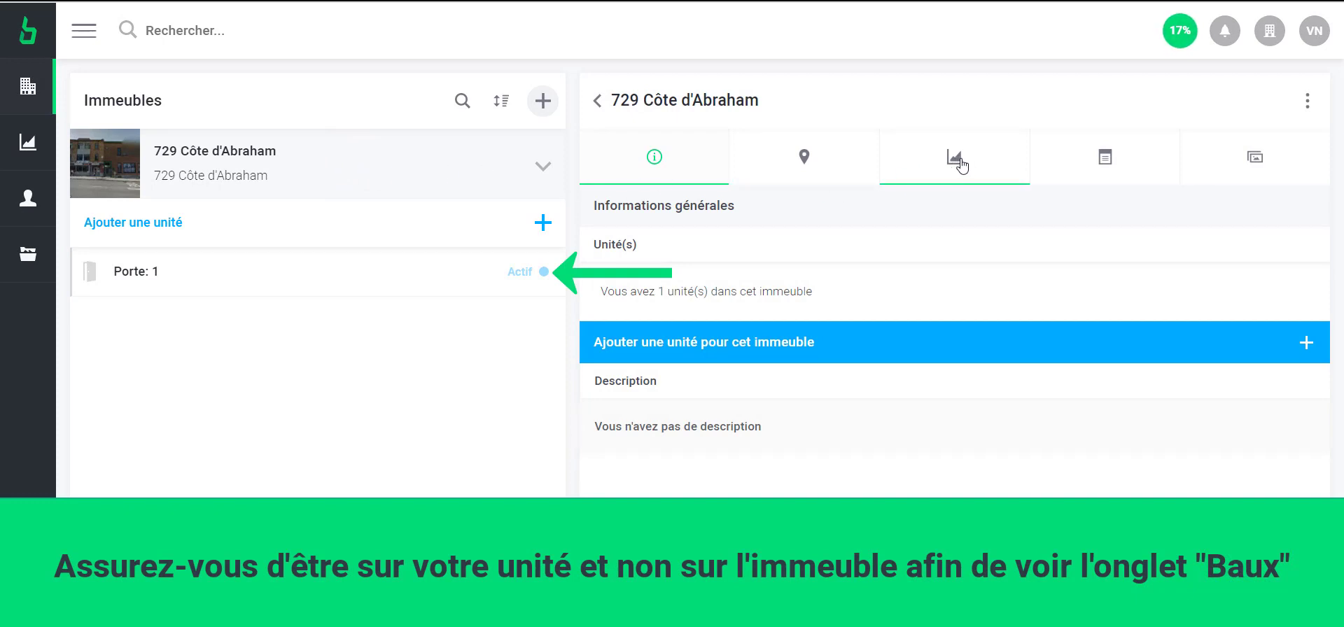
{"action": "left_click", "coordinate": [387, 274]}
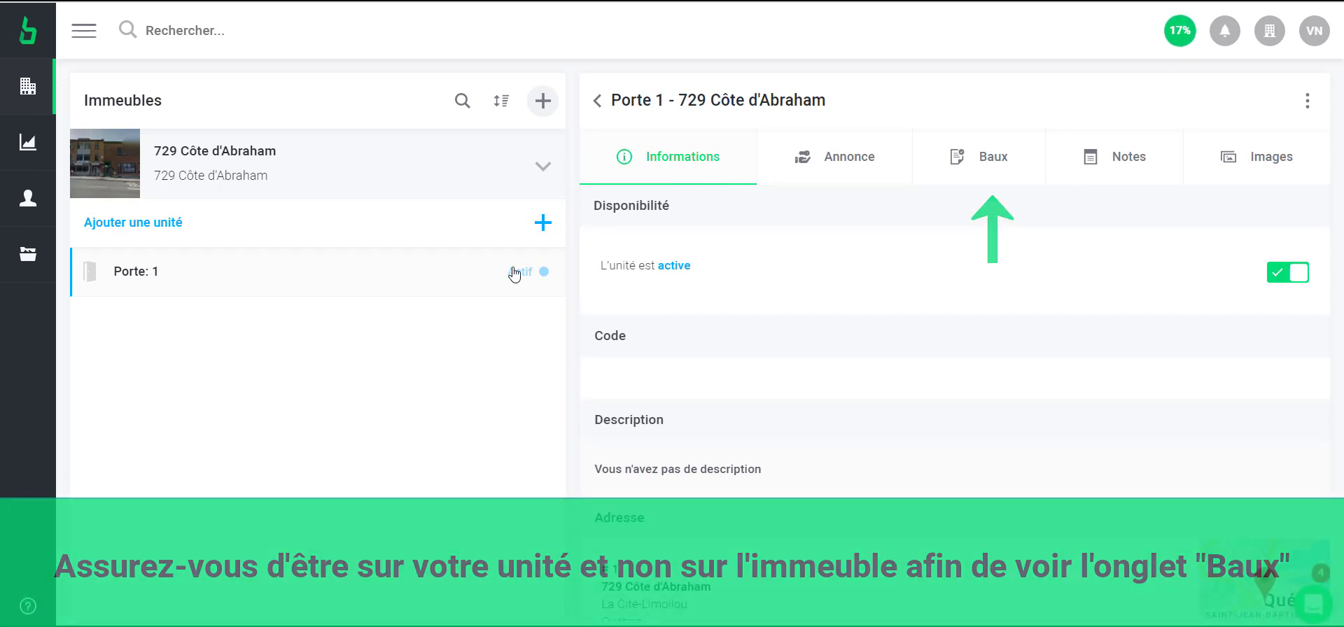
{"action": "left_click", "coordinate": [992, 160]}
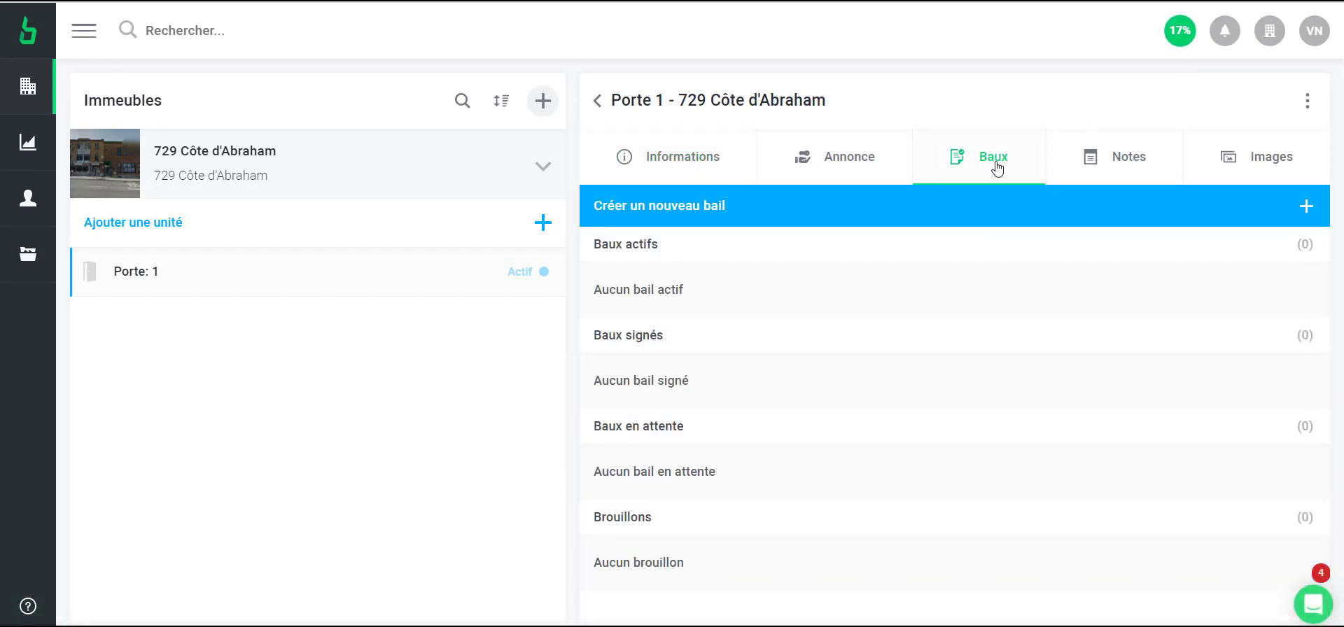
Start a new lease generated electronically with Bloc Solutions and go to contact linking
{"action": "left_click", "coordinate": [1068, 209]}
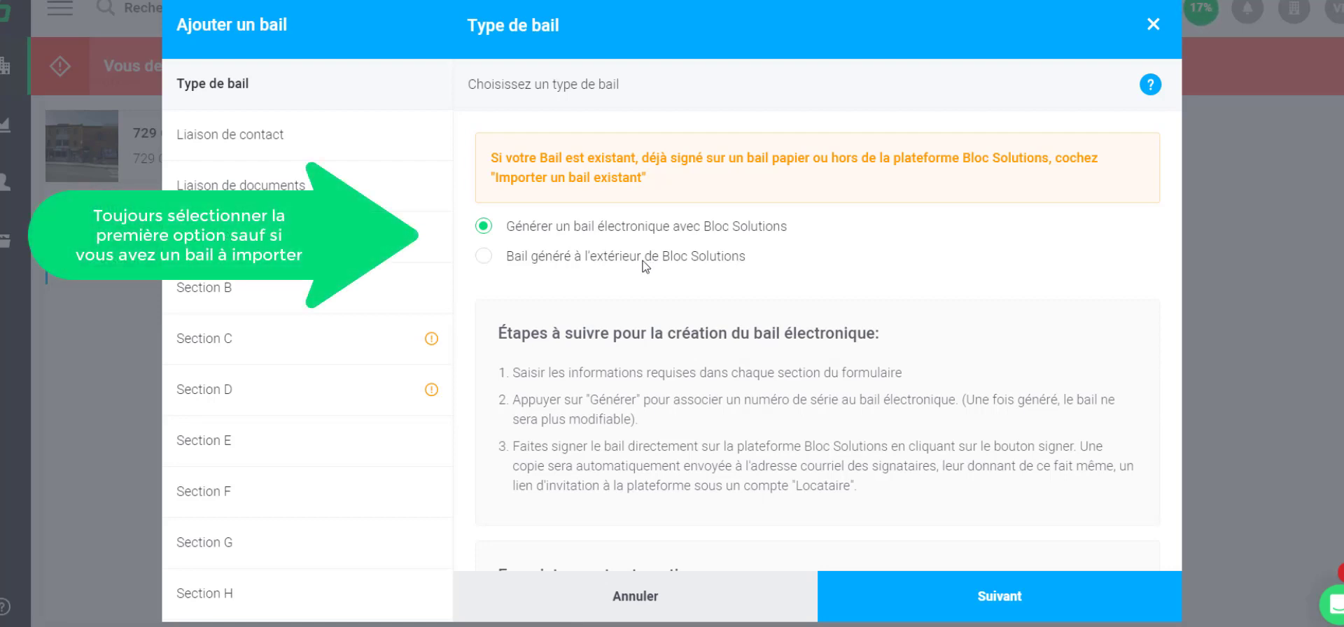
{"action": "left_click", "coordinate": [484, 257]}
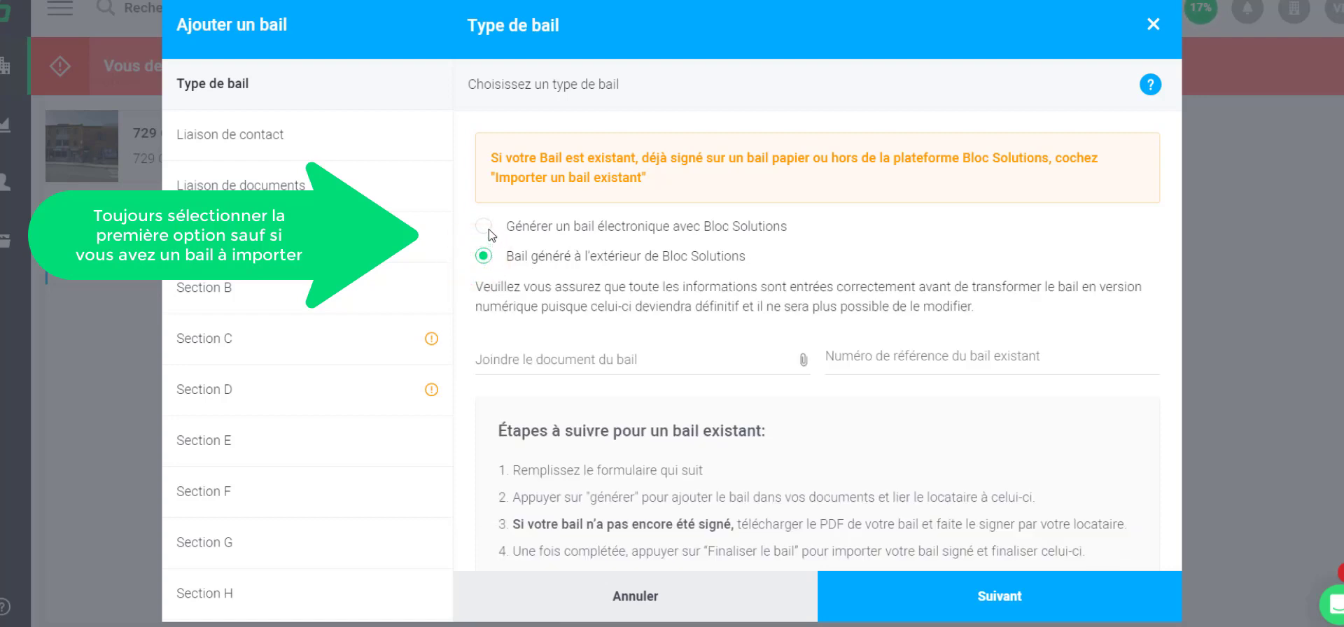
{"action": "left_click", "coordinate": [490, 229]}
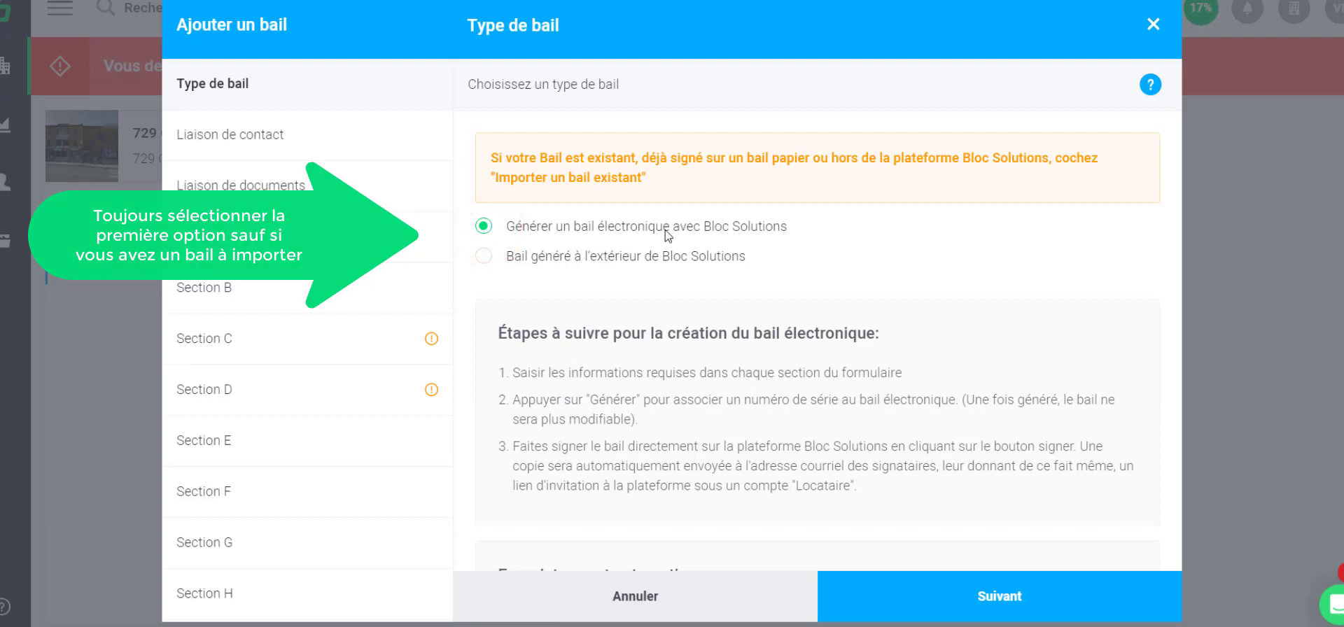
{"action": "left_click", "coordinate": [262, 135]}
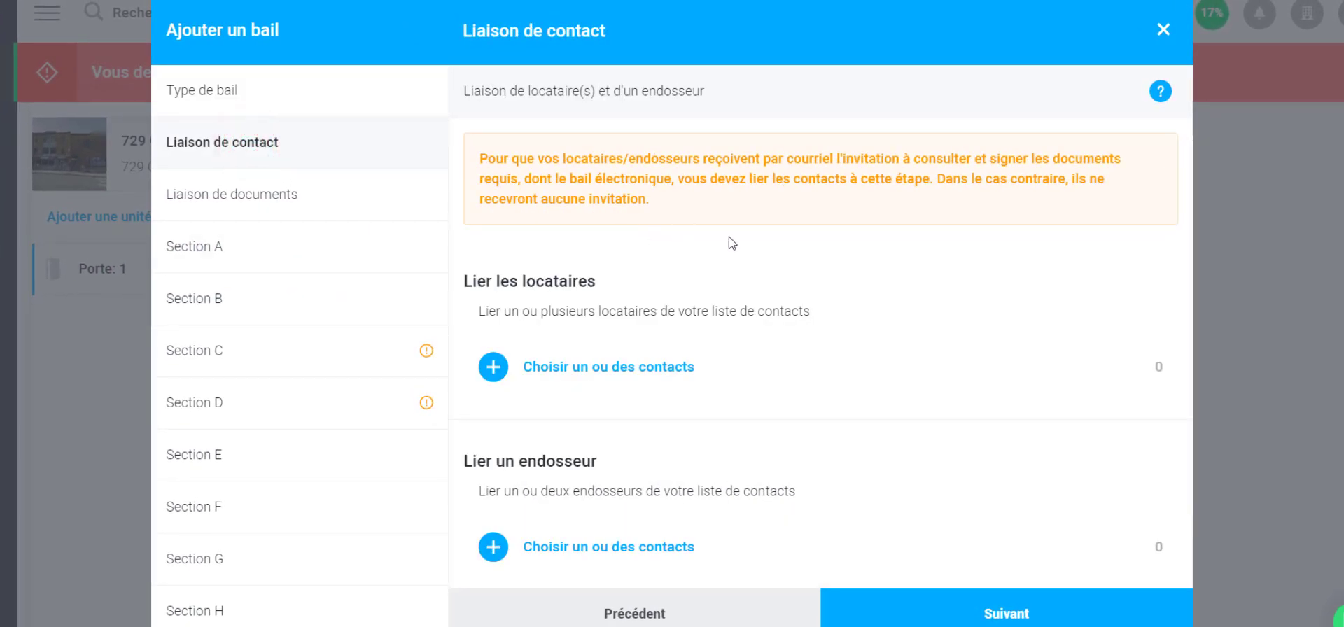
Open the tenant contact picker and begin creating a new contact
{"action": "scroll", "coordinate": [703, 217], "scroll_direction": "down", "scroll_amount": 2}
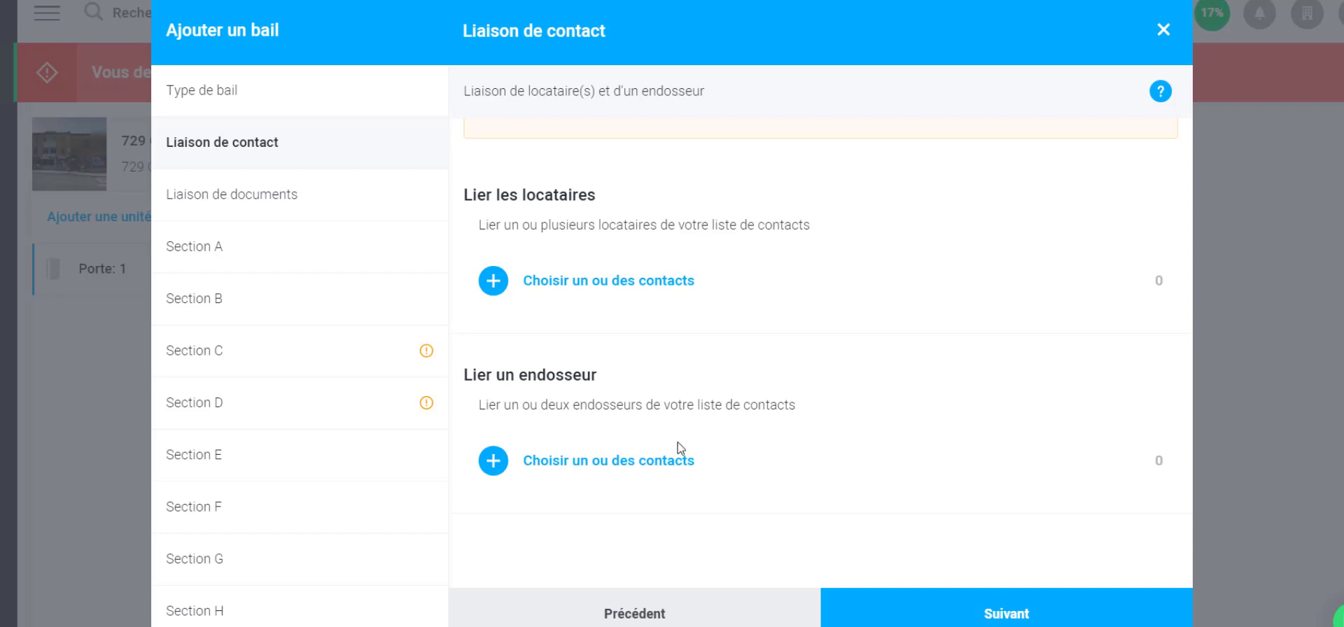
{"action": "left_click", "coordinate": [614, 284]}
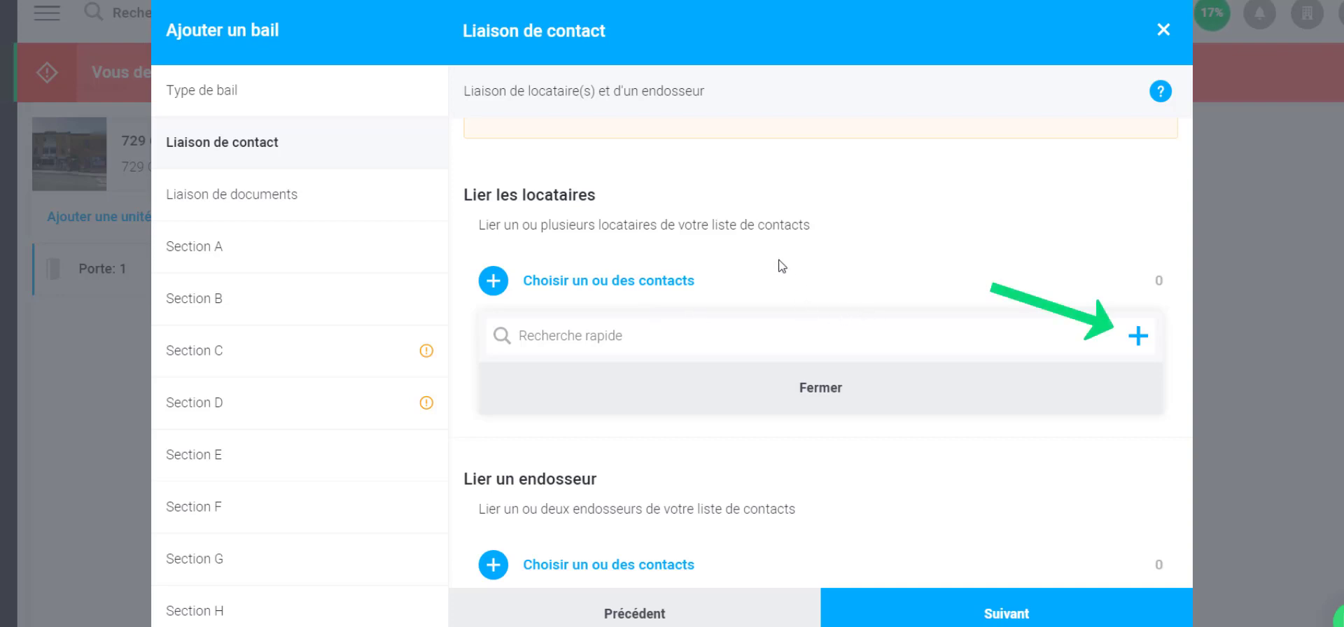
{"action": "left_click", "coordinate": [1137, 337]}
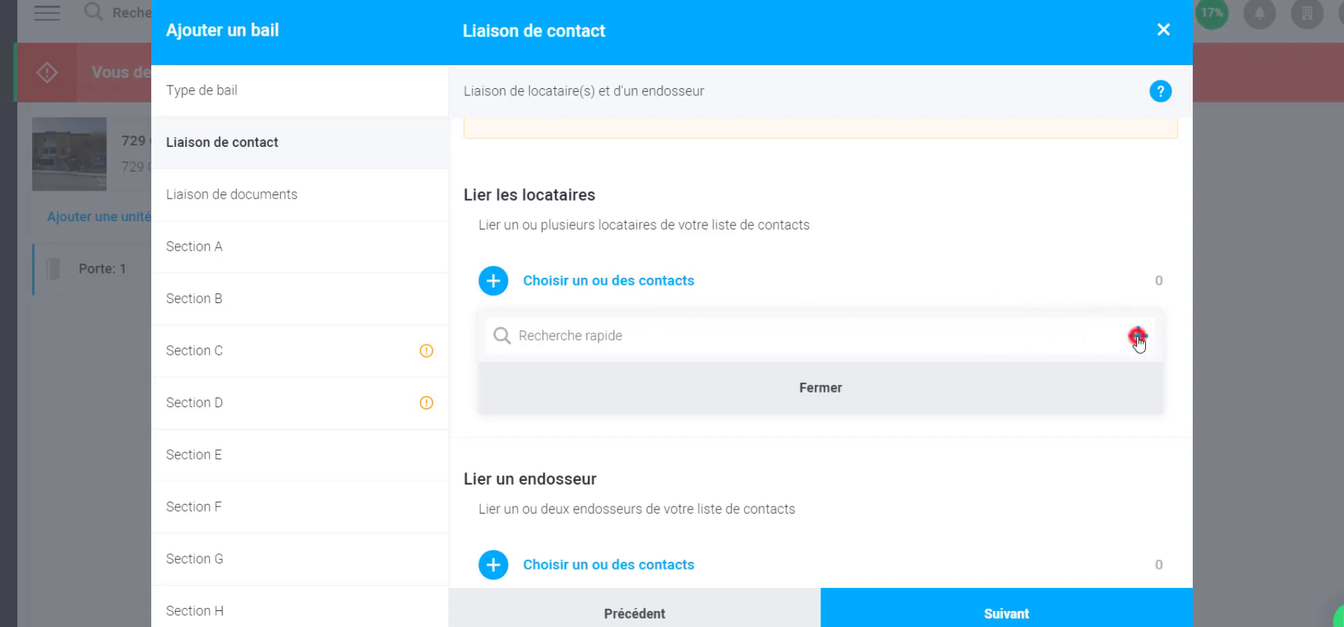
Create tenant contact 'Test Locataire', accepting the suggested saved contact details
{"action": "left_click", "coordinate": [529, 178]}
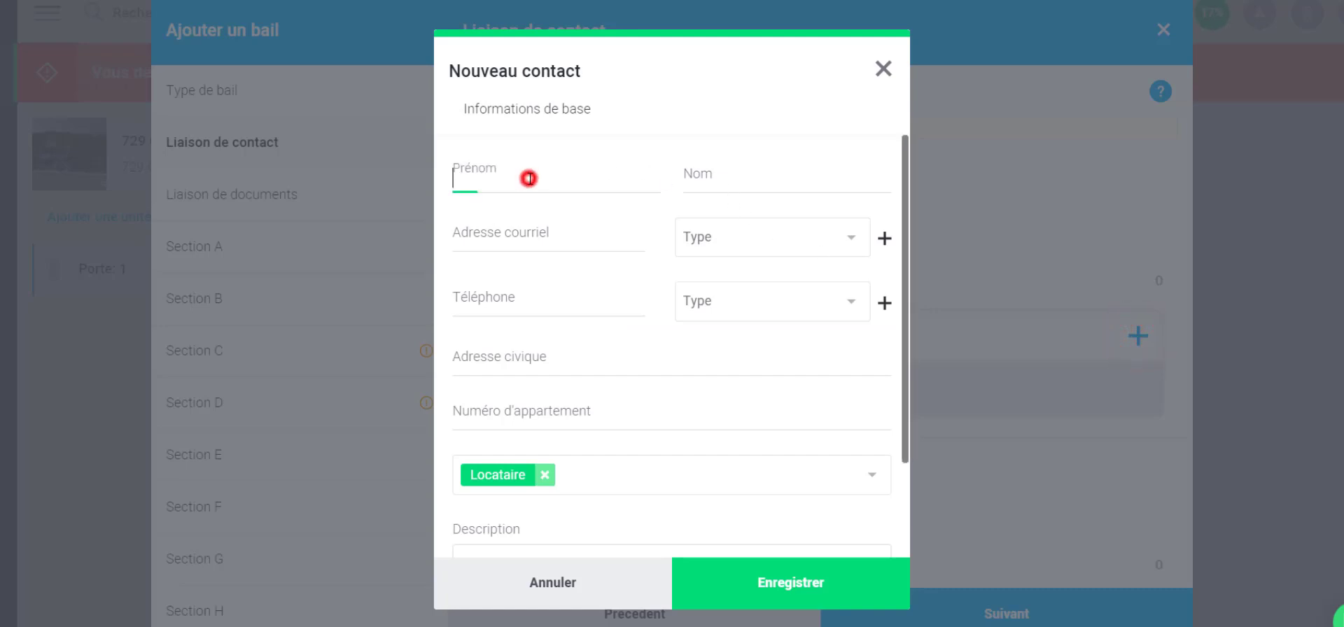
{"action": "type", "text": "Te"}
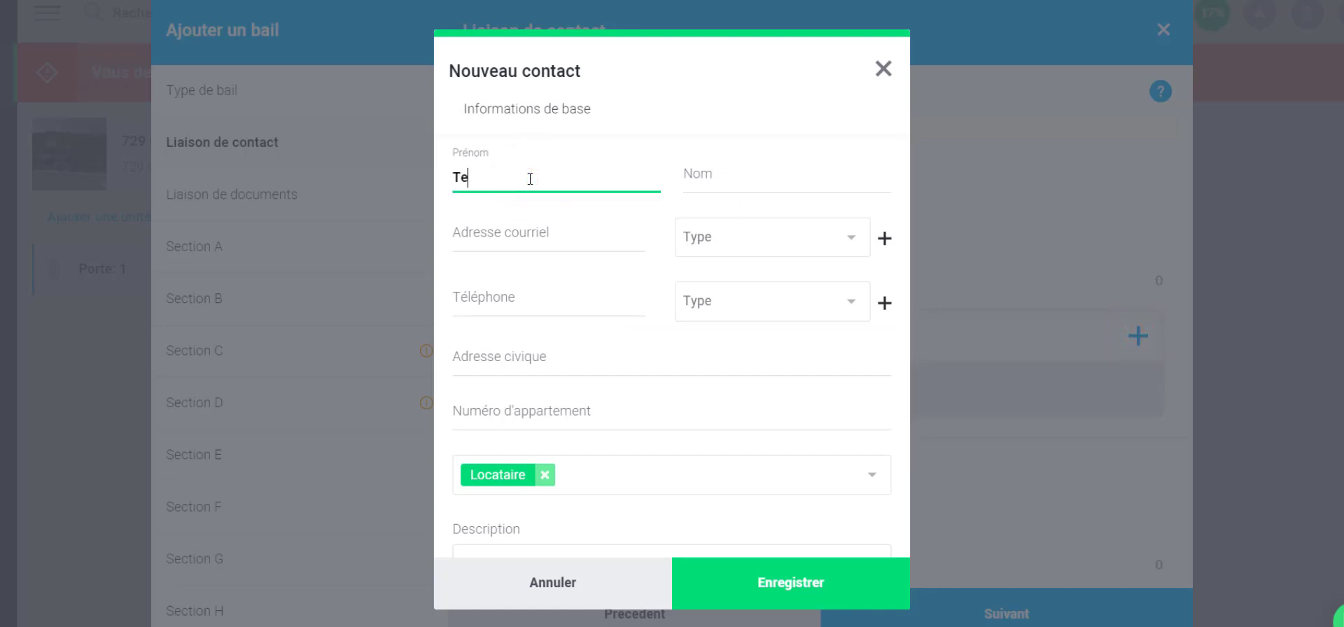
{"action": "type", "text": "st"}
{"action": "left_click", "coordinate": [724, 179]}
{"action": "type", "text": "Lo"}
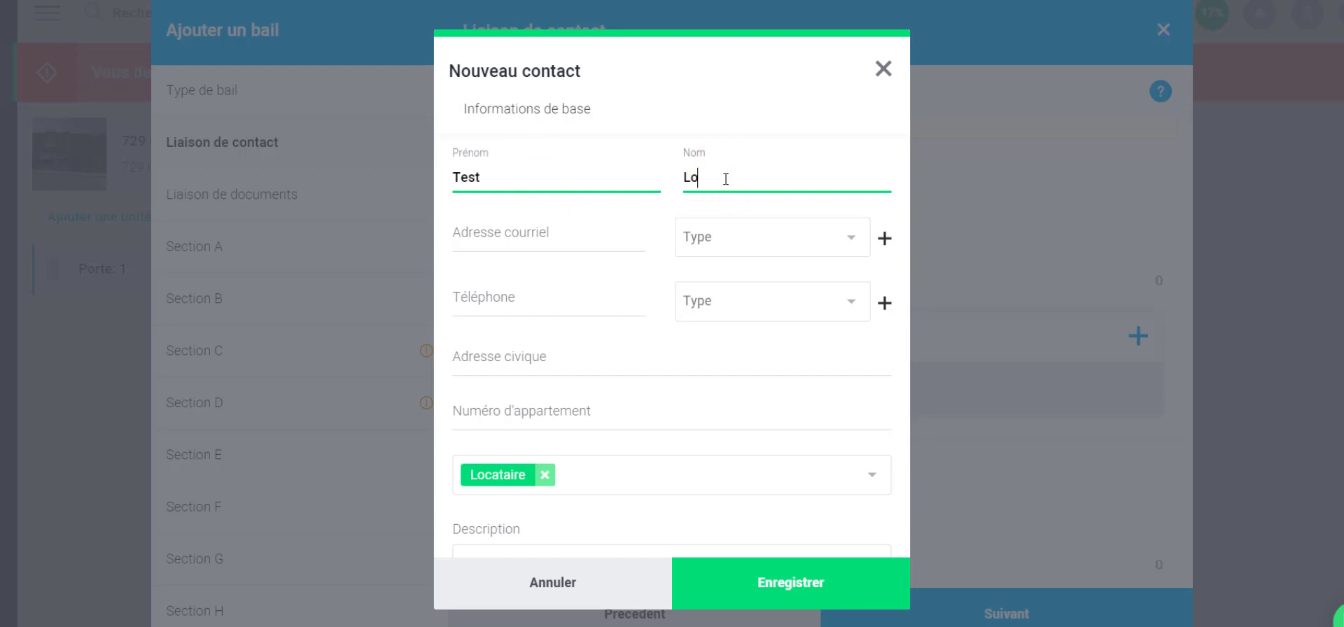
{"action": "type", "text": "cataire"}
{"action": "left_click", "coordinate": [521, 235]}
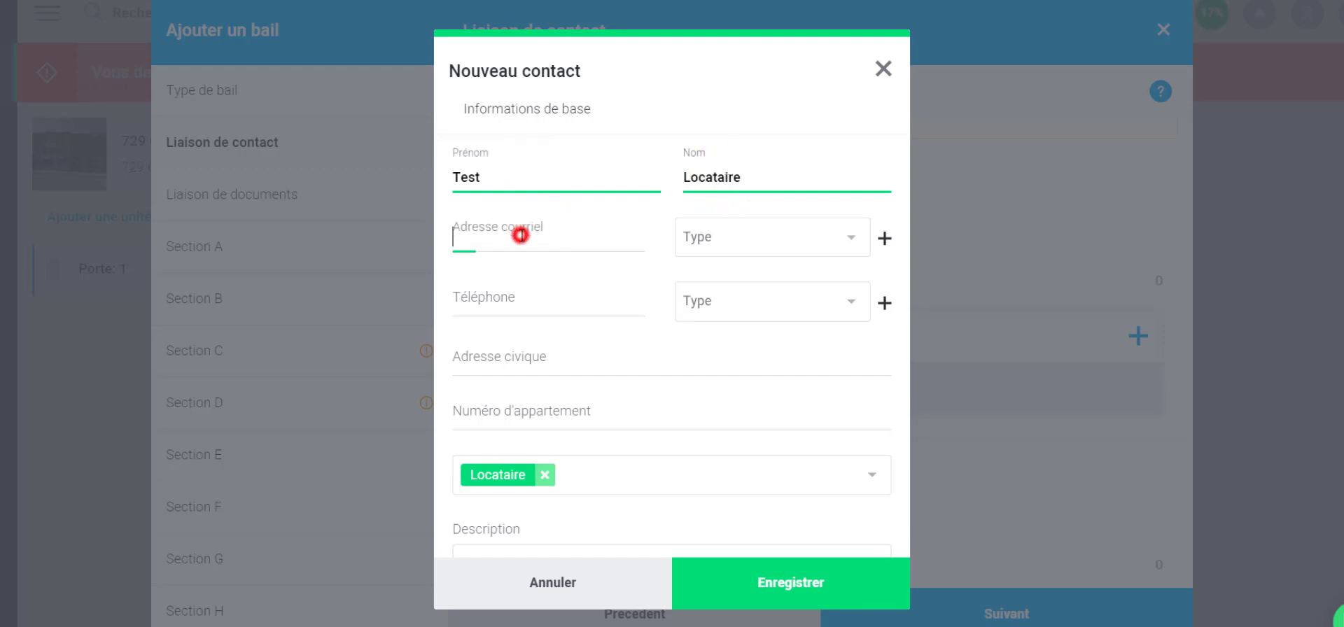
{"action": "type", "text": "tes"}
{"action": "left_click", "coordinate": [626, 401]}
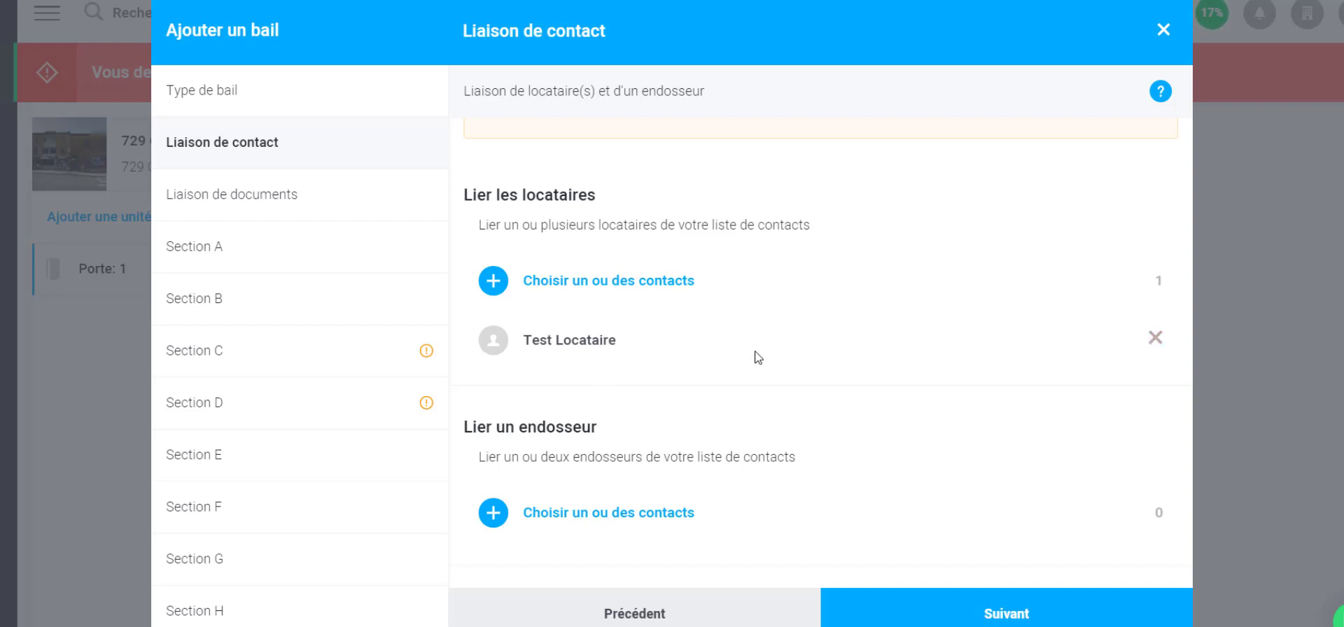
Verify the tenant link in the contact picker, then close it
{"action": "left_click", "coordinate": [647, 283]}
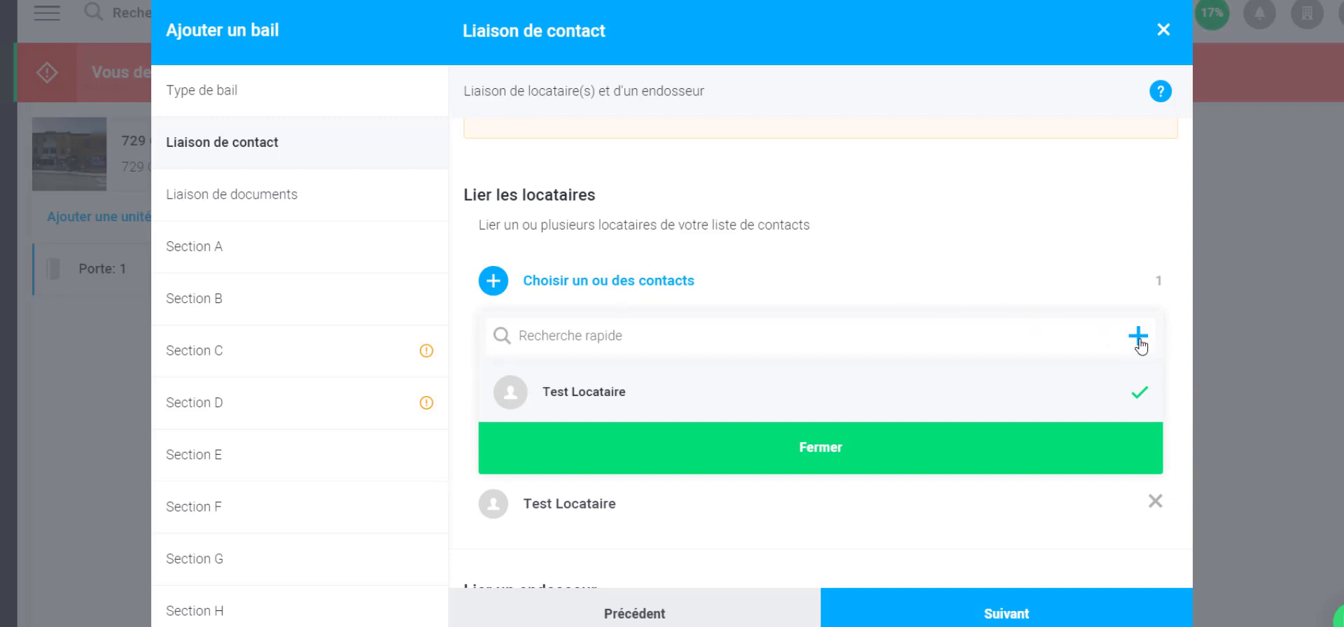
{"action": "left_click", "coordinate": [826, 452]}
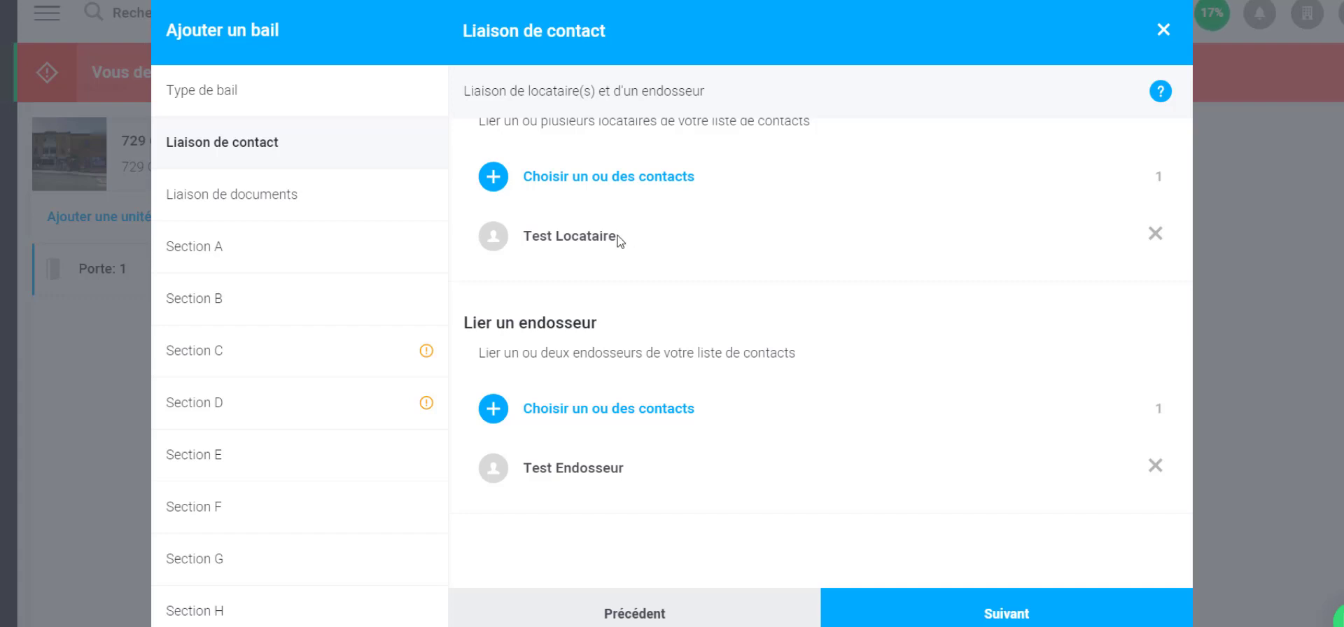
{"action": "scroll", "coordinate": [628, 280], "scroll_direction": "up", "scroll_amount": 2}
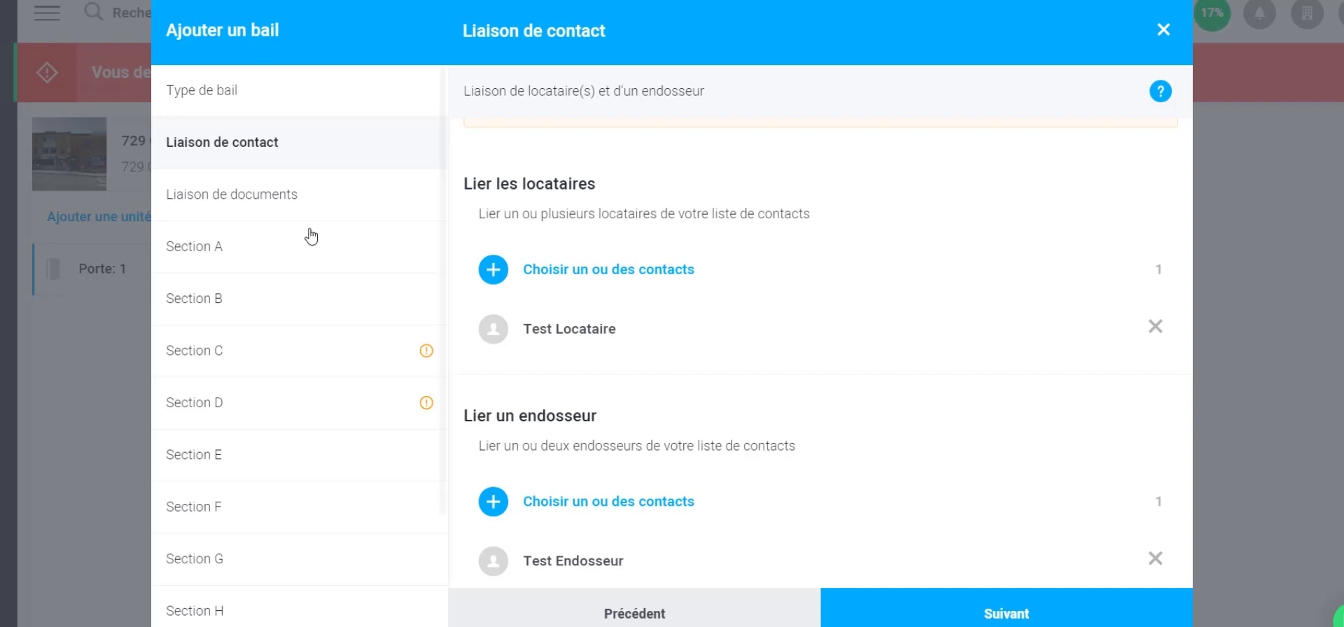
Attach Annexe-6_Bloc_Solutions1.pdf as an Annexe-type custom annex document
{"action": "left_click", "coordinate": [274, 200]}
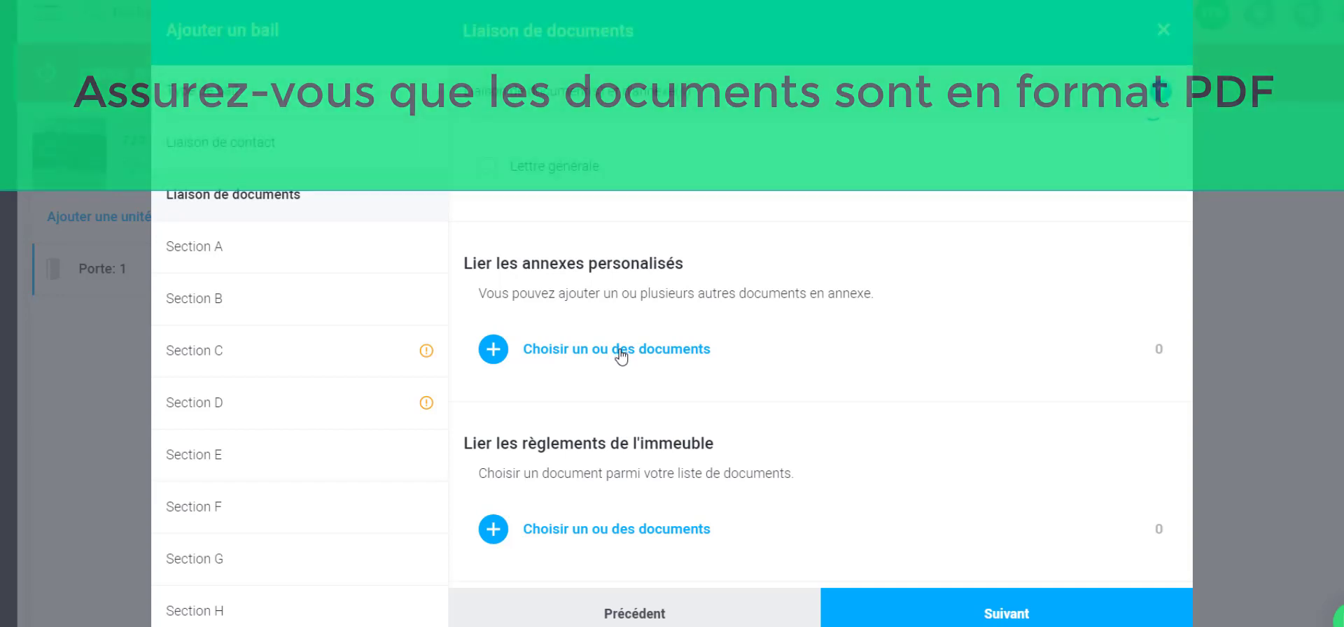
{"action": "left_click", "coordinate": [621, 355]}
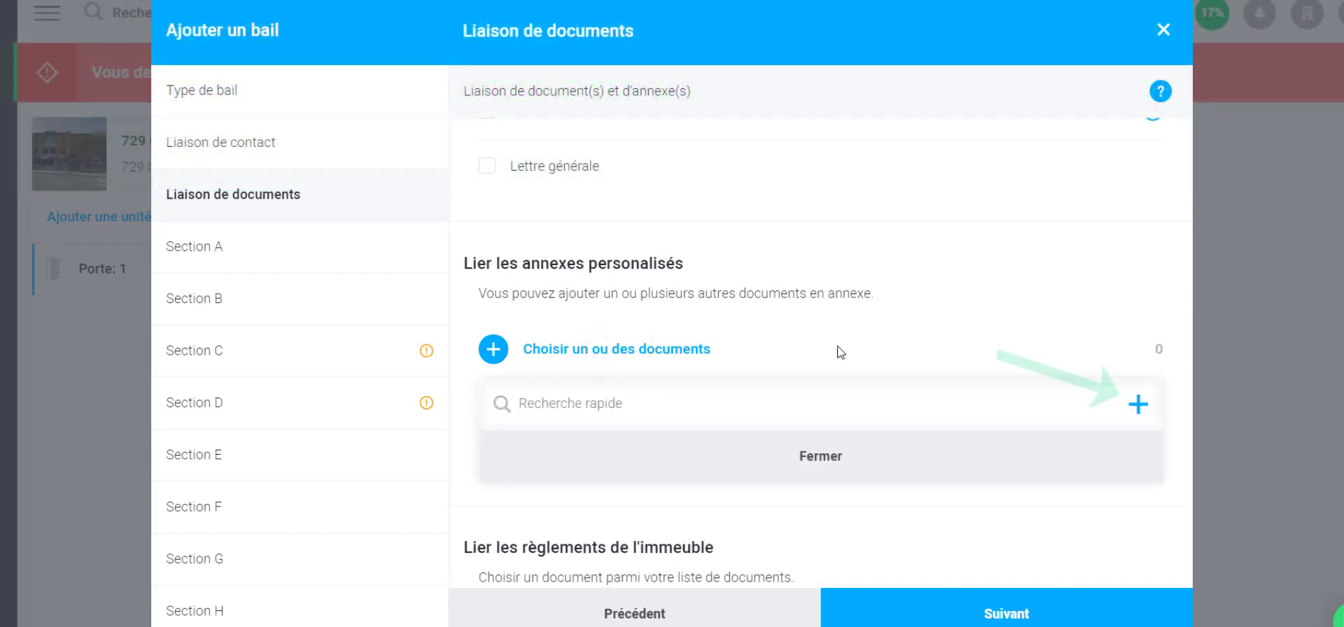
{"action": "left_click", "coordinate": [1138, 404]}
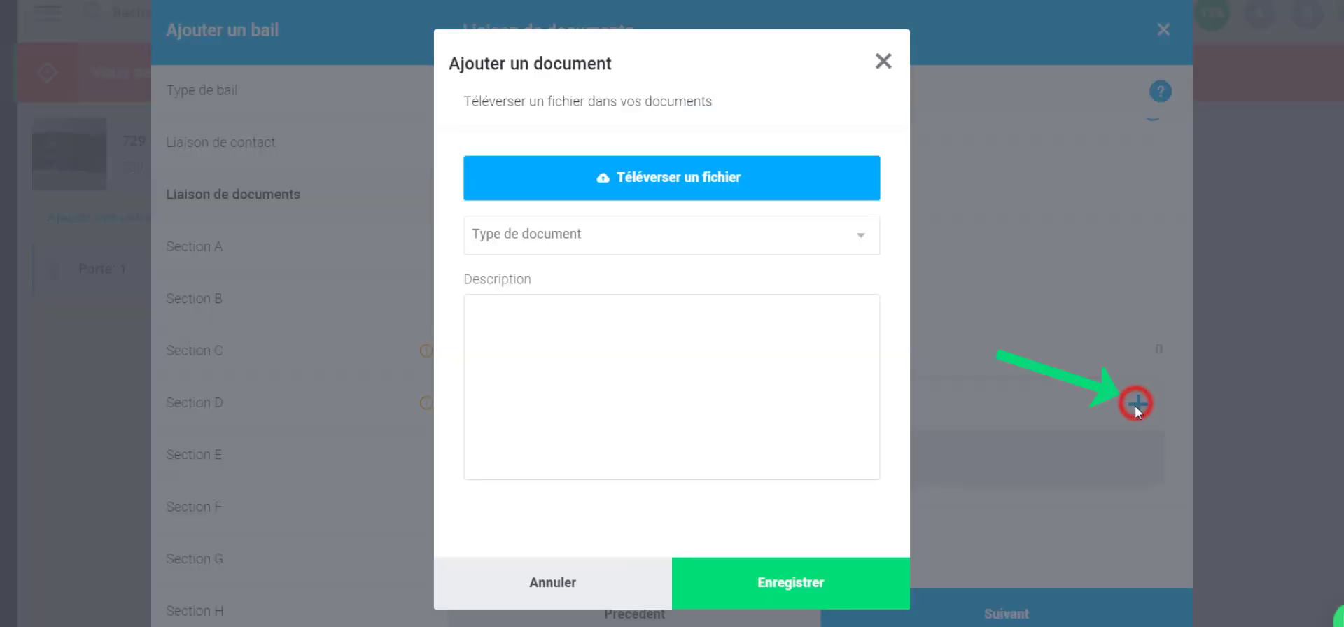
{"action": "left_click", "coordinate": [614, 245]}
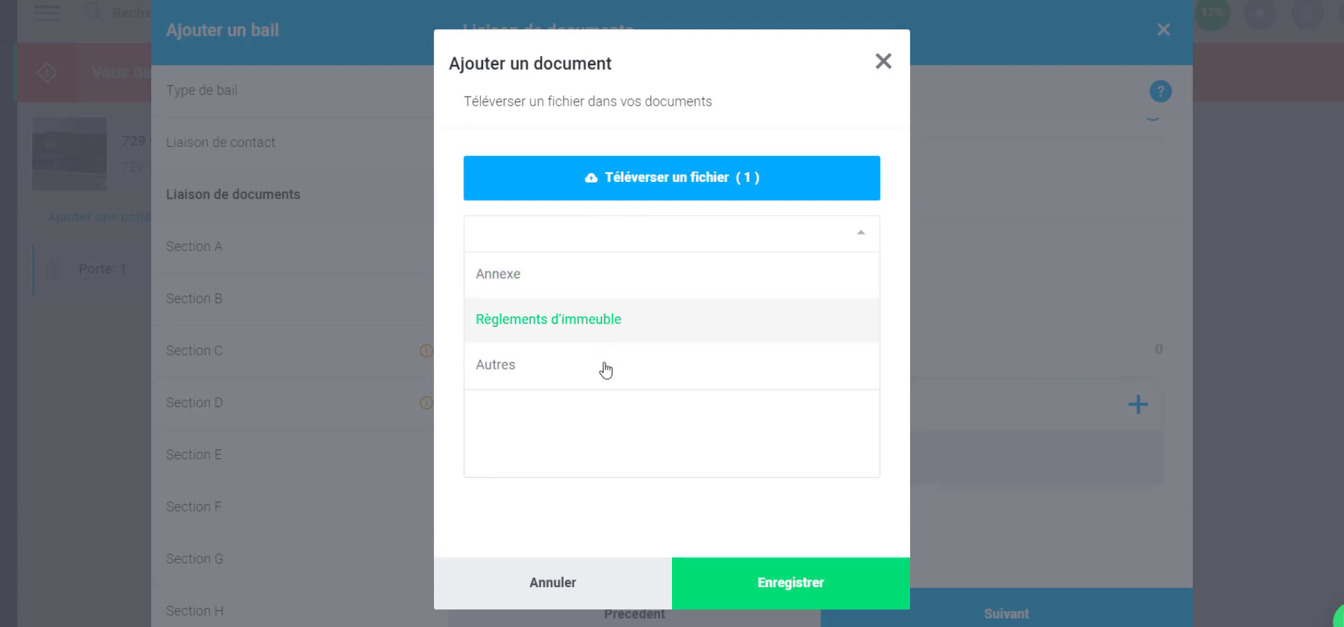
{"action": "left_click", "coordinate": [604, 275]}
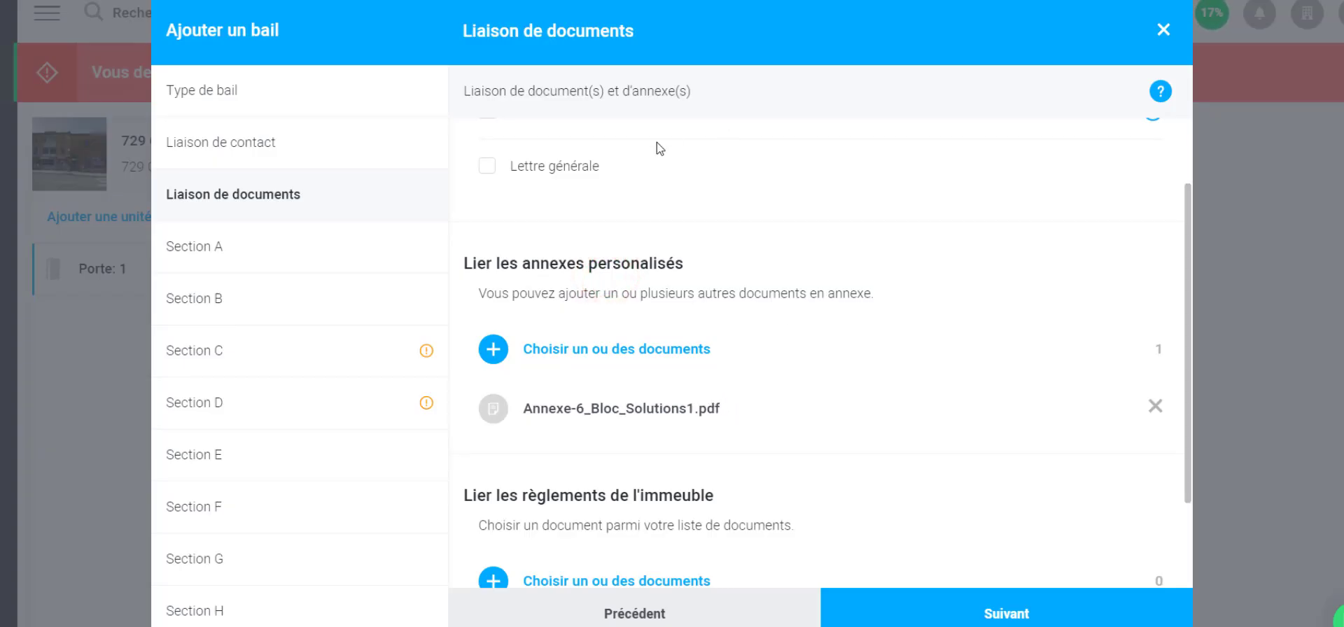
{"action": "left_click", "coordinate": [277, 258]}
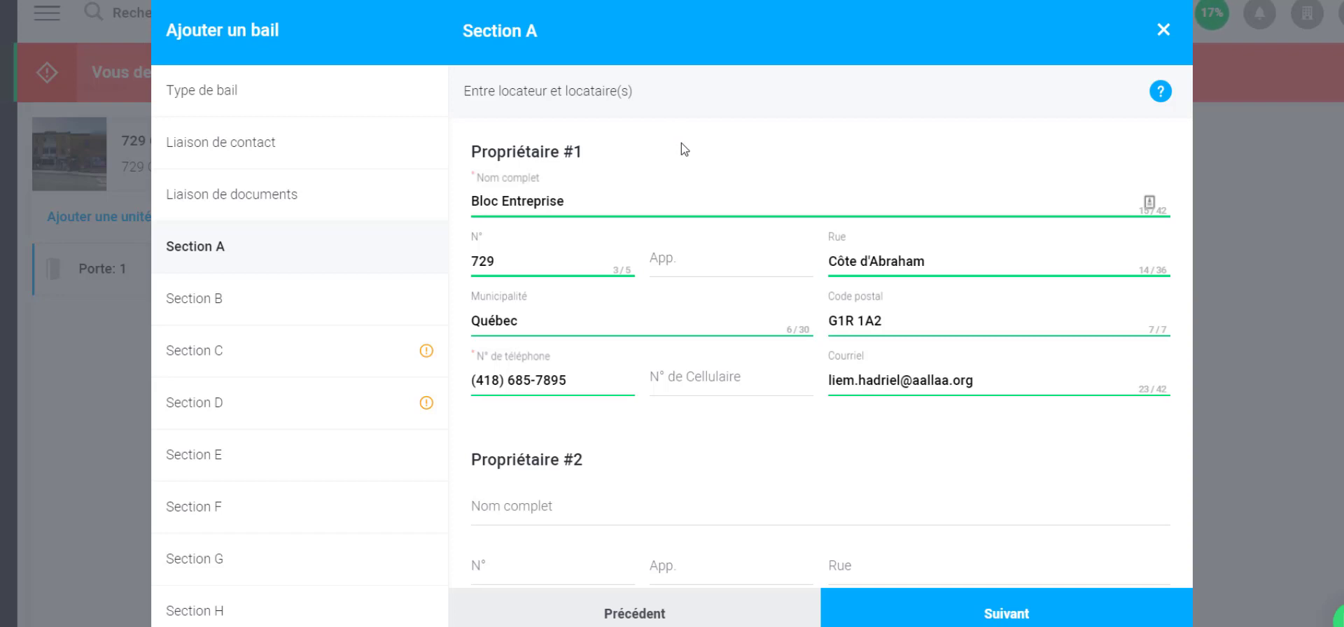
In Section C, set the lease start date to 1 July 2020
{"action": "left_click", "coordinate": [285, 350]}
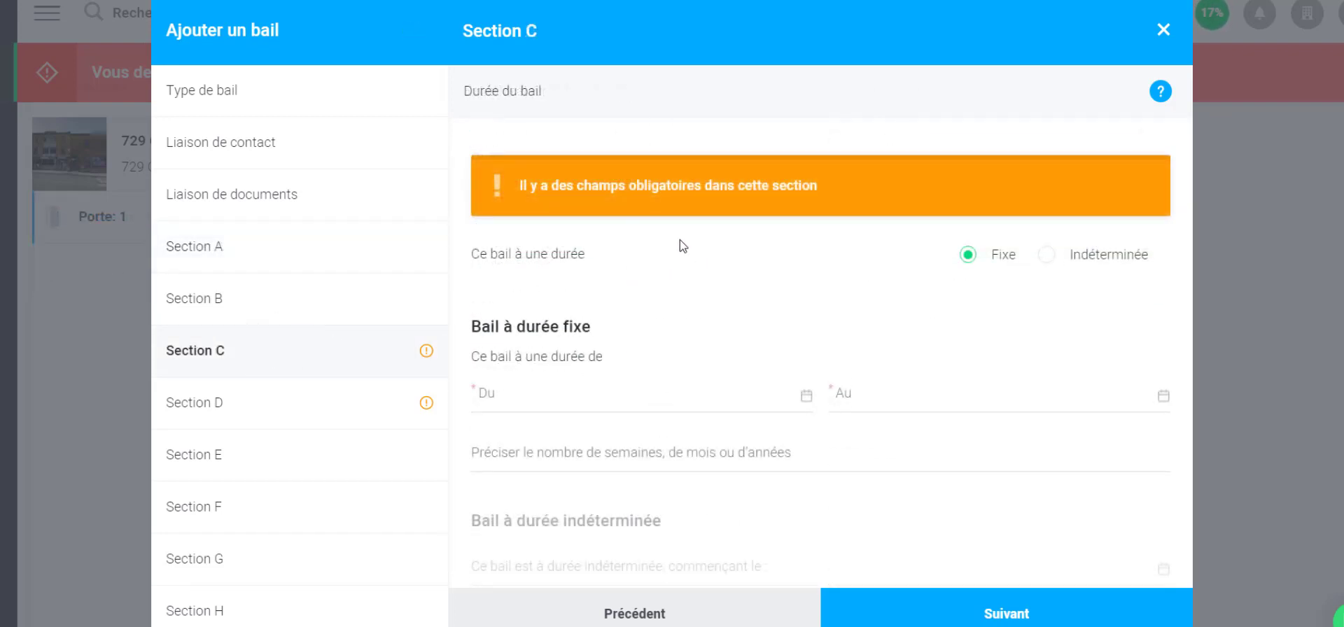
{"action": "left_click", "coordinate": [545, 393]}
{"action": "left_click", "coordinate": [730, 429]}
{"action": "left_click", "coordinate": [730, 428]}
{"action": "left_click", "coordinate": [731, 428]}
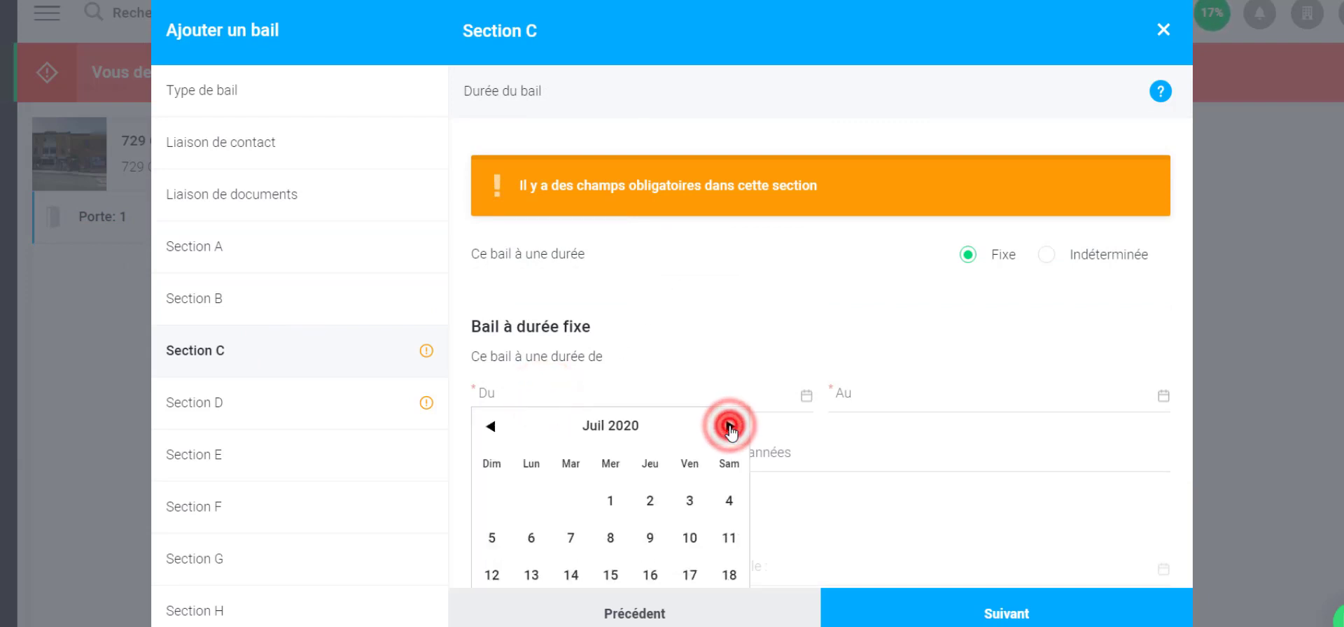
{"action": "left_click", "coordinate": [610, 499]}
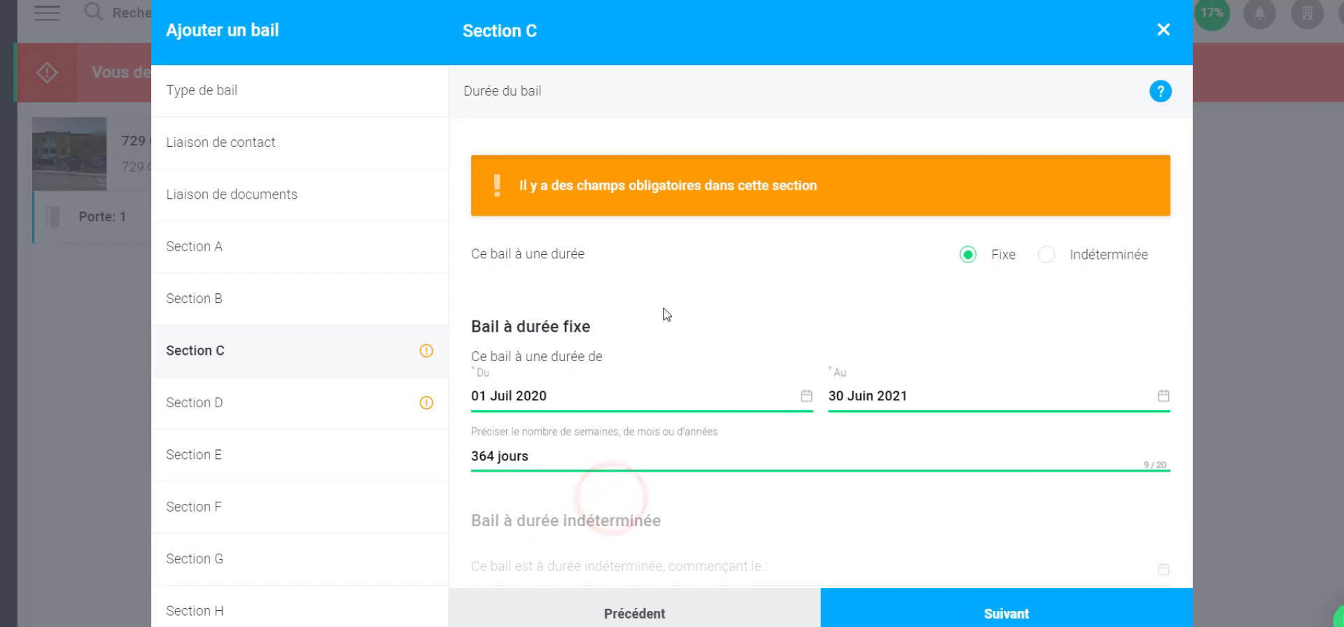
In Section D, move the first rent payment date calendar forward to July 2020
{"action": "scroll", "coordinate": [665, 312], "scroll_direction": "down", "scroll_amount": 1}
{"action": "left_click", "coordinate": [253, 405]}
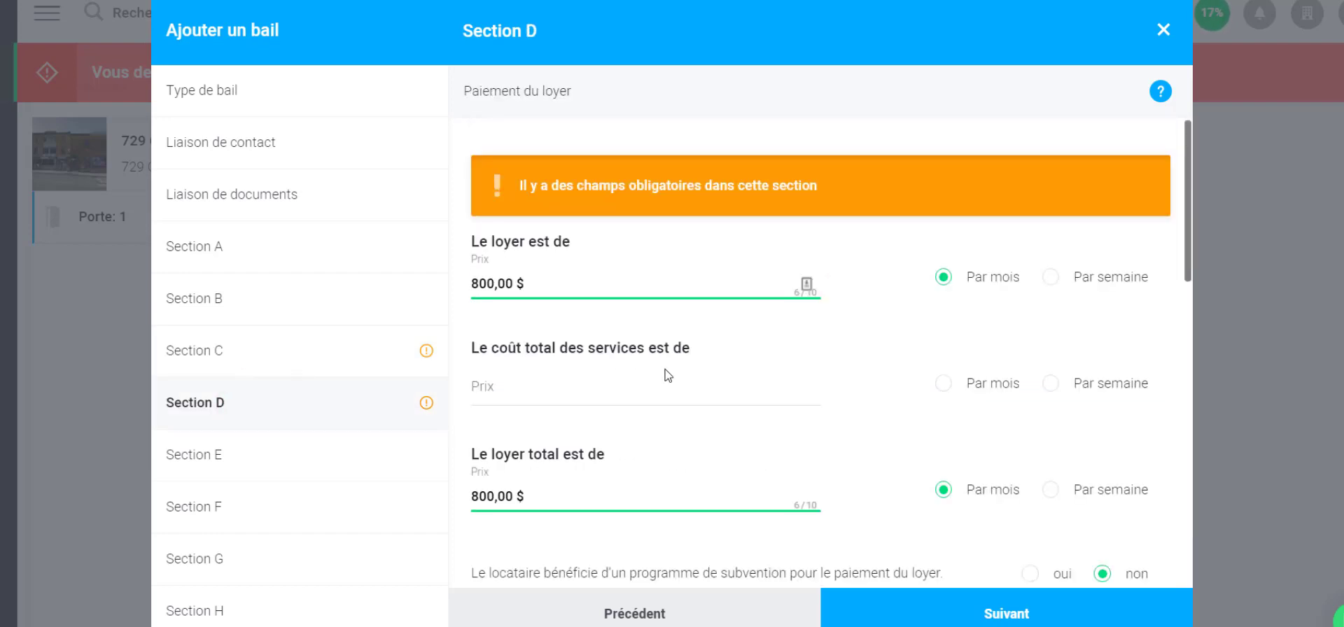
{"action": "scroll", "coordinate": [666, 375], "scroll_direction": "down", "scroll_amount": 4}
{"action": "scroll", "coordinate": [667, 369], "scroll_direction": "down", "scroll_amount": 1}
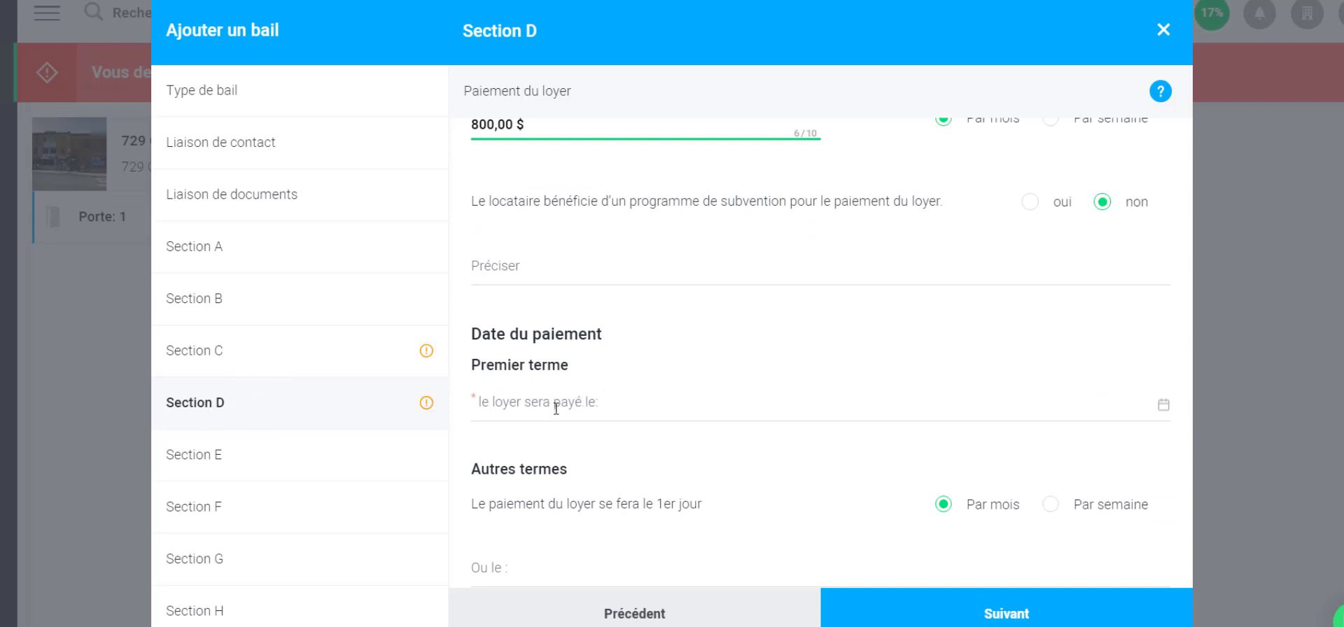
{"action": "left_click", "coordinate": [550, 402]}
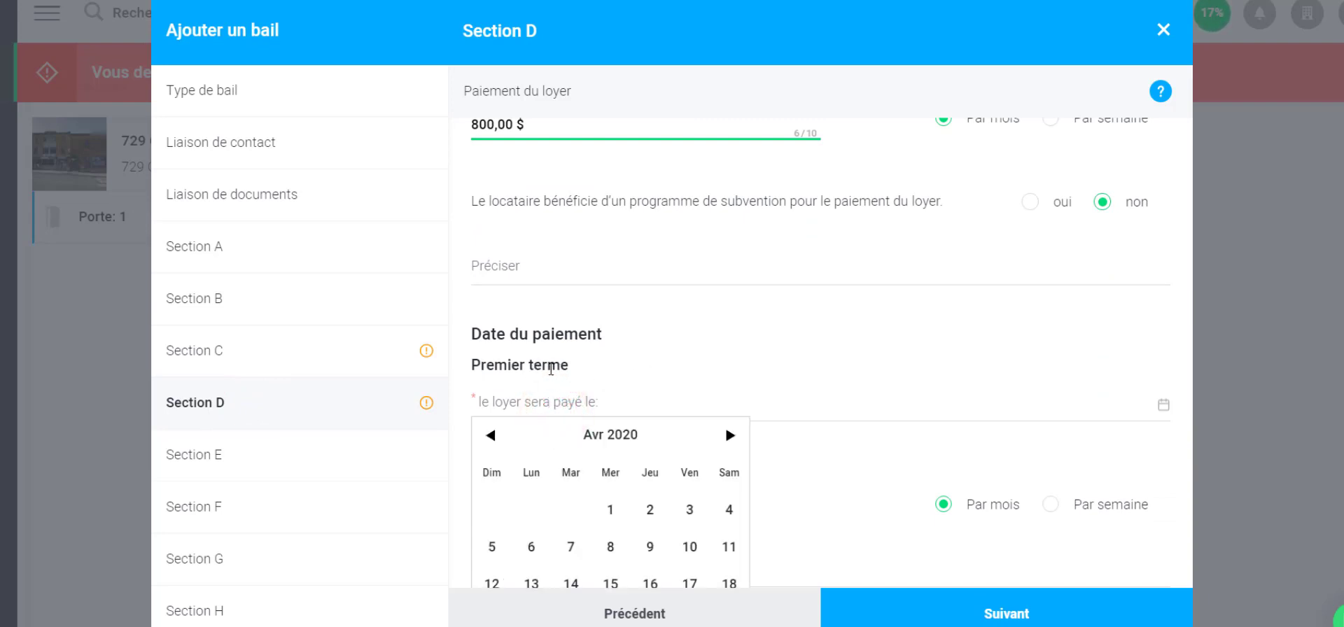
{"action": "left_click", "coordinate": [728, 436]}
{"action": "left_click", "coordinate": [728, 436]}
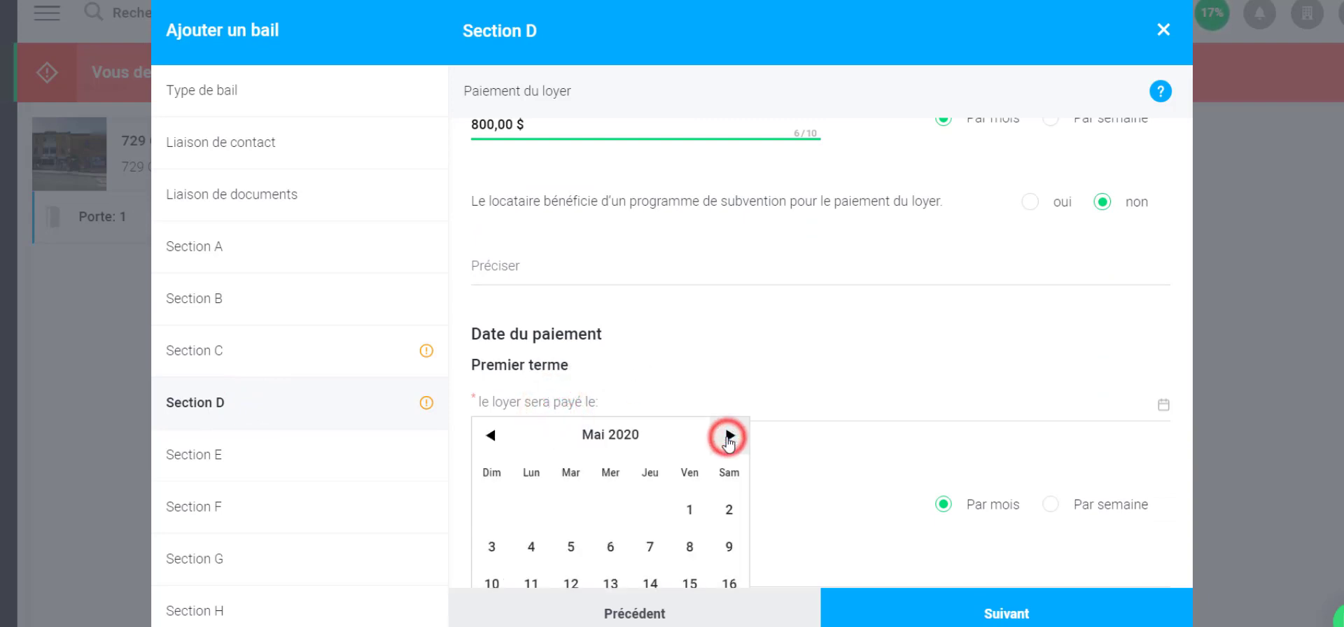
{"action": "left_click", "coordinate": [729, 435]}
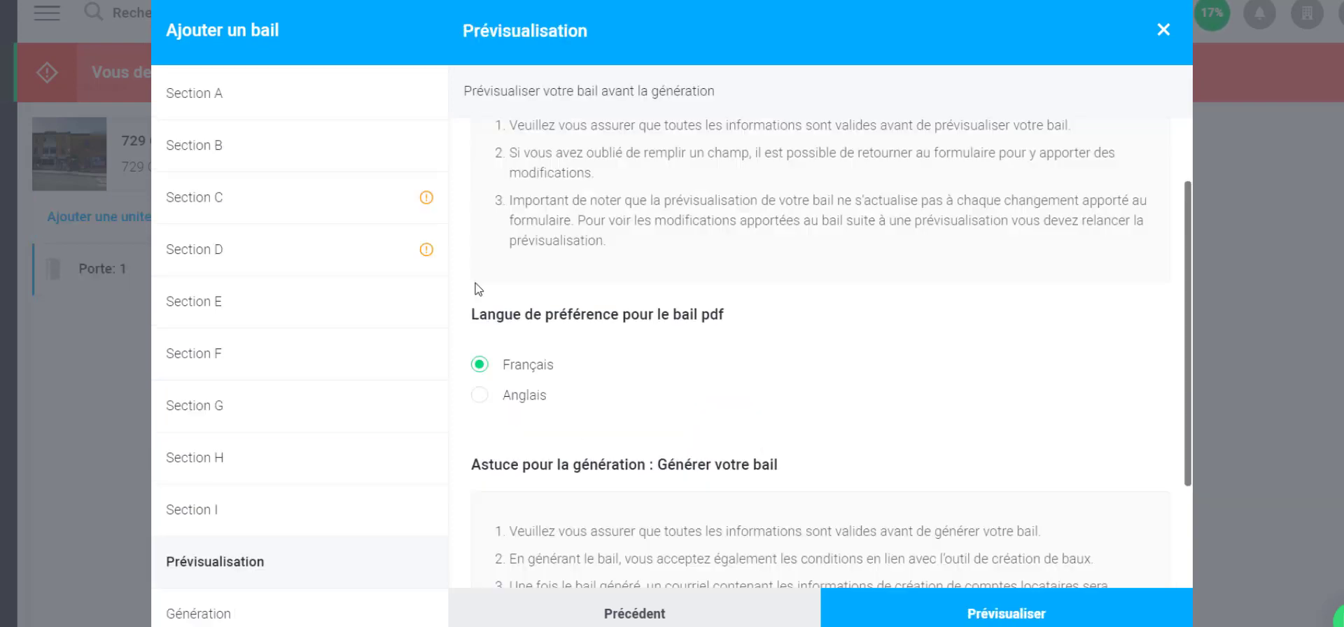
Load the lease preview with Prévisualiser before generating the lease
{"action": "scroll", "coordinate": [479, 288], "scroll_direction": "up", "scroll_amount": 2}
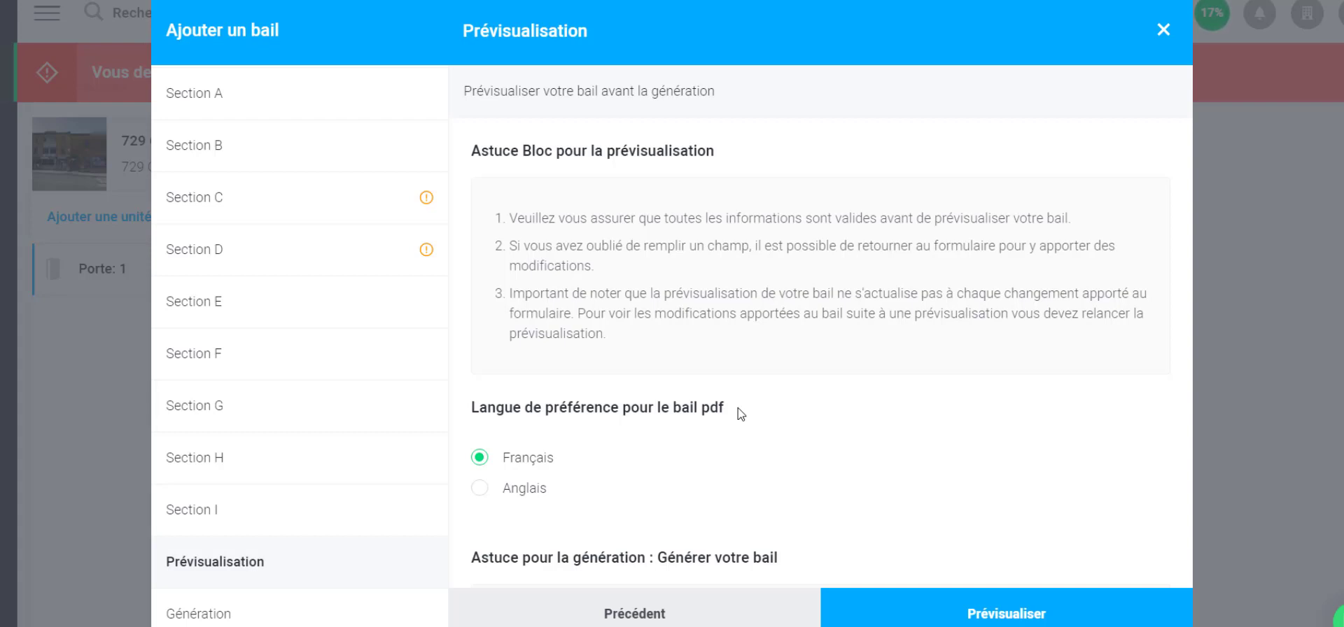
{"action": "left_click", "coordinate": [1006, 614]}
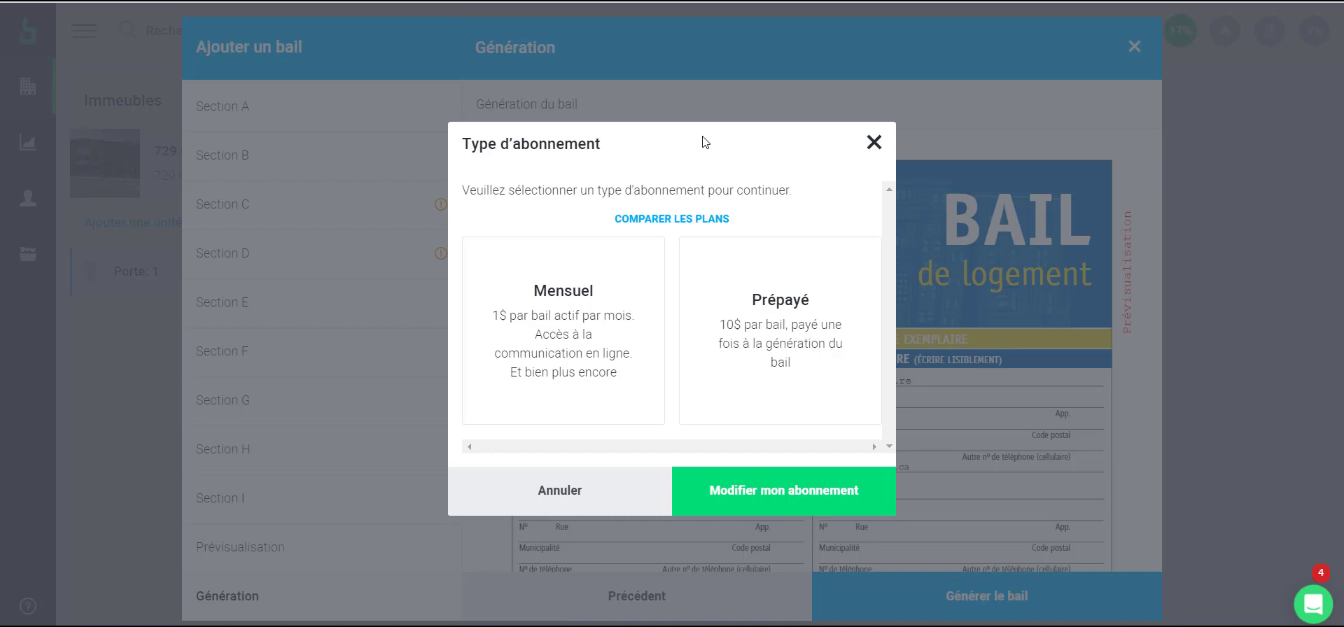
Switch to the Prépayé plan and buy three prepaid leases for 34,49 $
{"action": "left_click", "coordinate": [762, 327]}
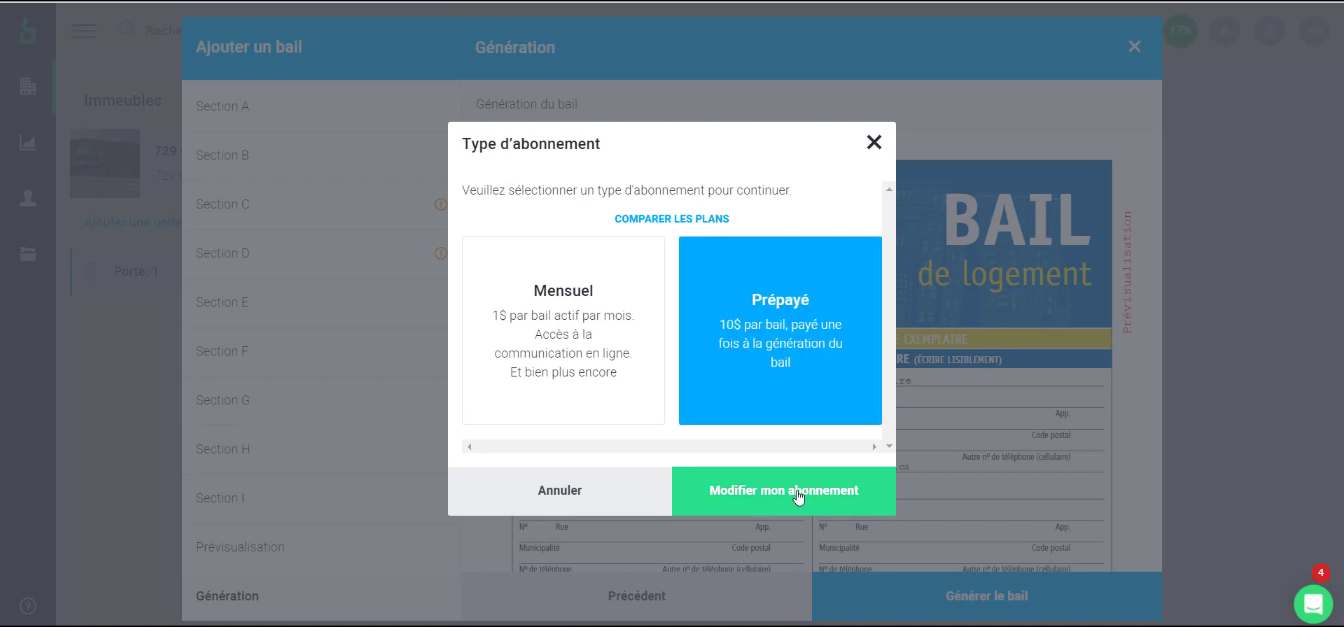
{"action": "left_click", "coordinate": [798, 496]}
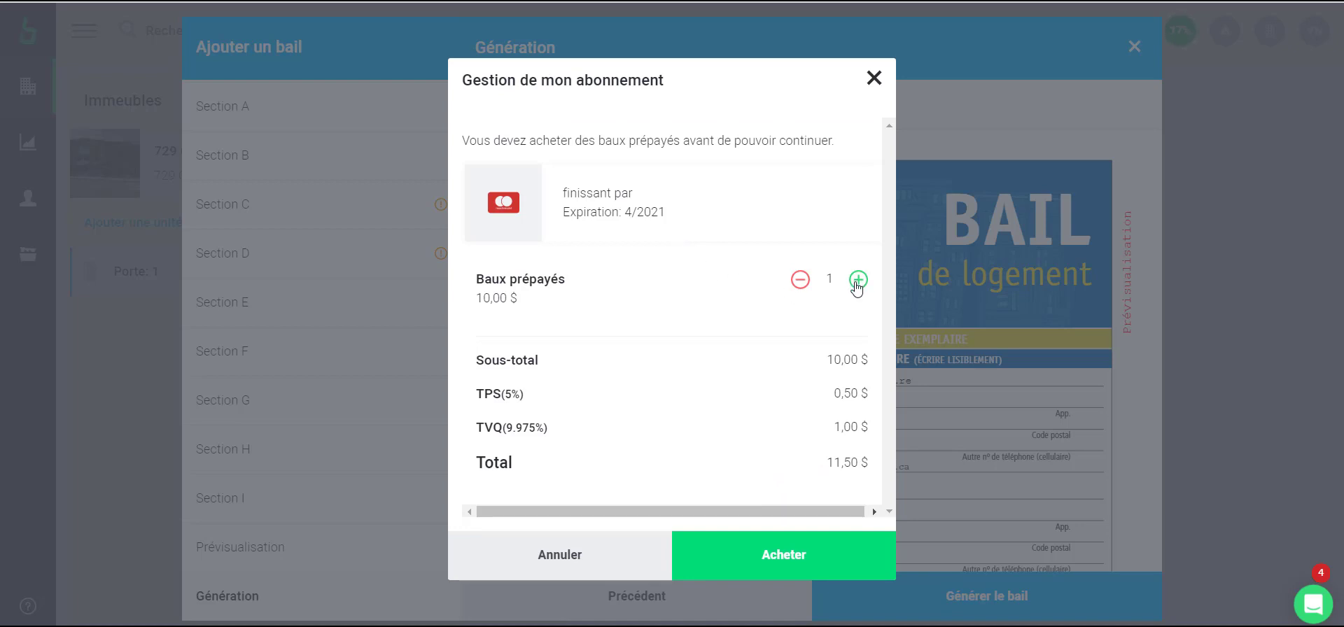
{"action": "left_click", "coordinate": [856, 281]}
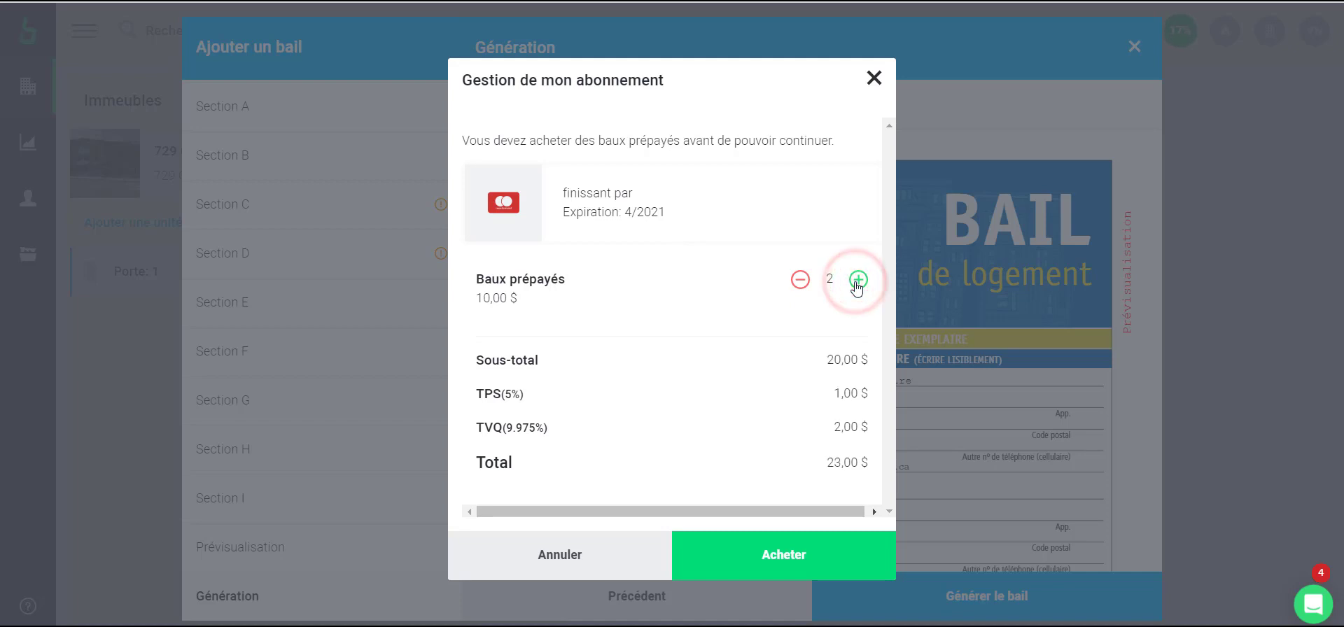
{"action": "left_click", "coordinate": [856, 282]}
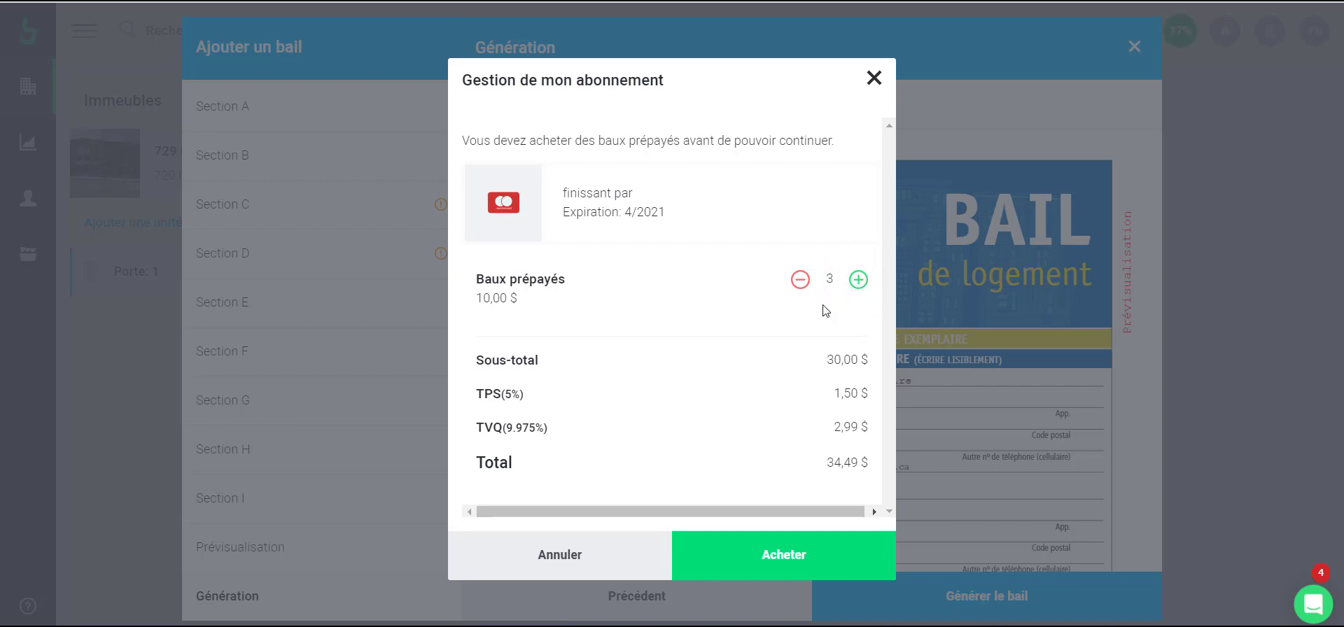
{"action": "left_click", "coordinate": [790, 557]}
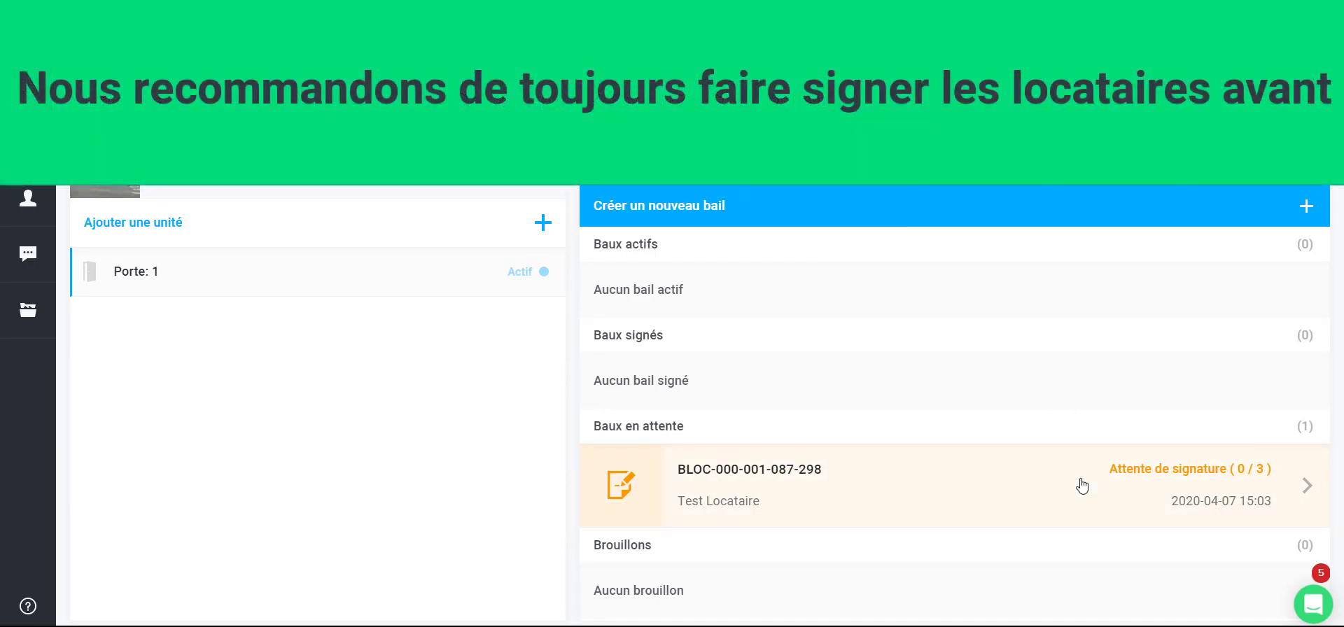
Expand the pending lease and open its documents for review and signing
{"action": "left_click", "coordinate": [1082, 486]}
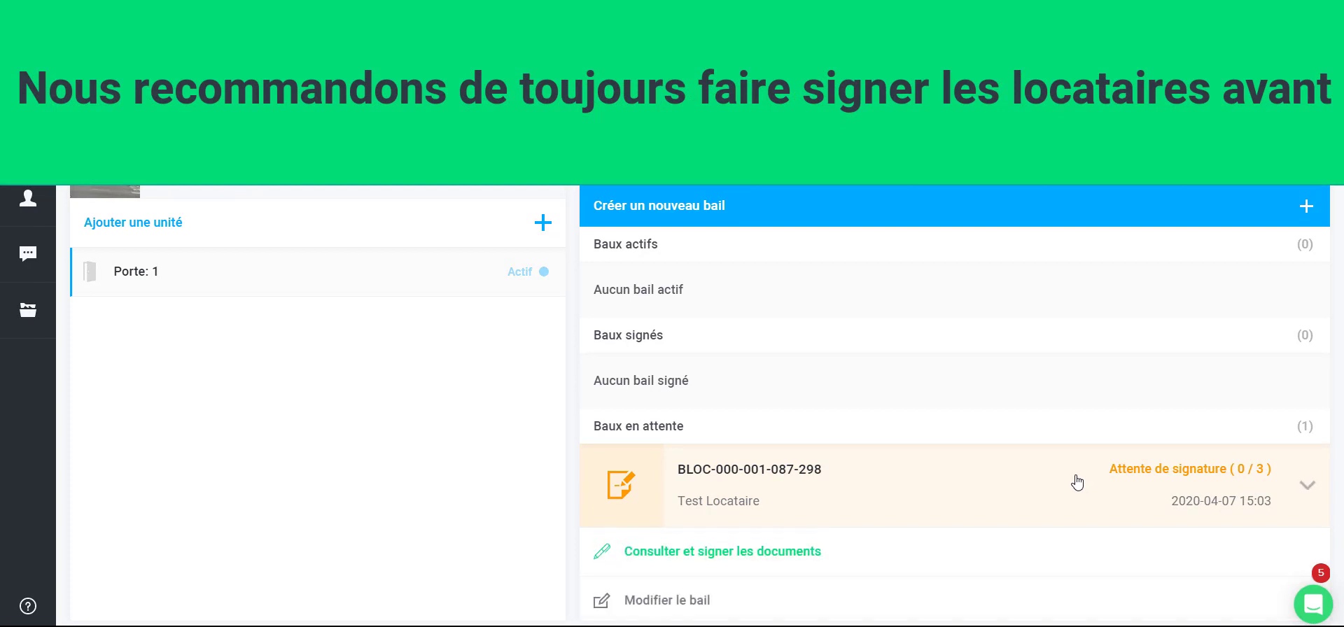
{"action": "scroll", "coordinate": [1069, 475], "scroll_direction": "down", "scroll_amount": 1}
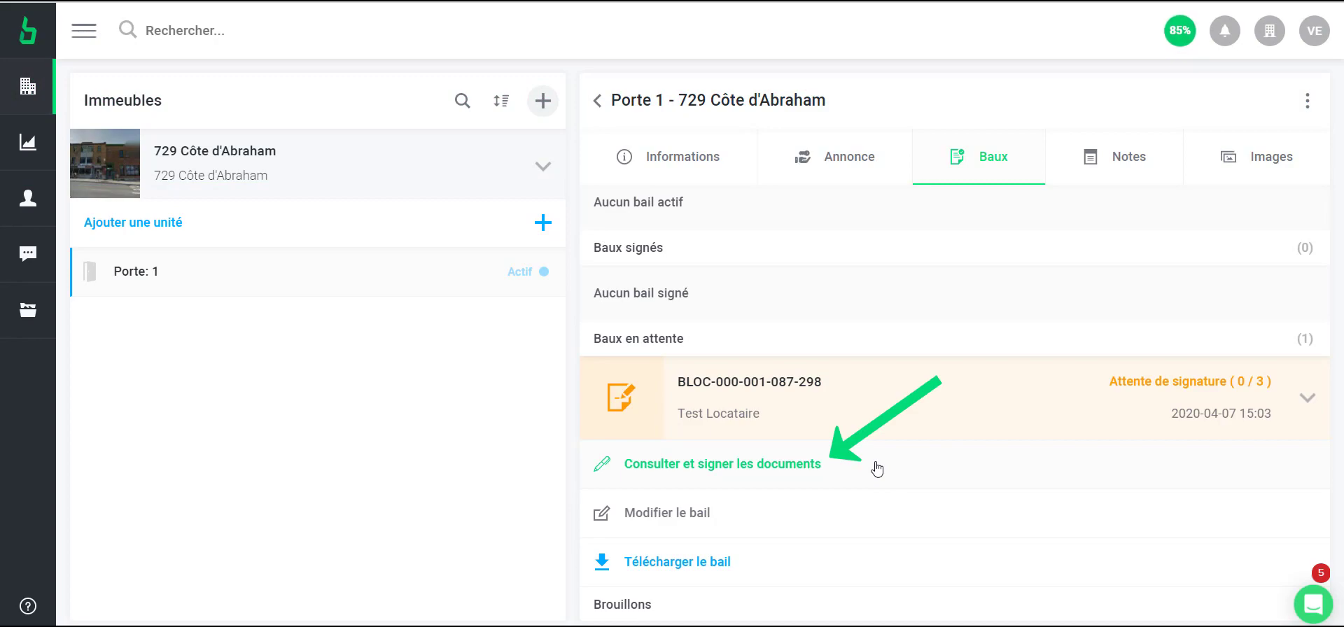
{"action": "left_click", "coordinate": [877, 469]}
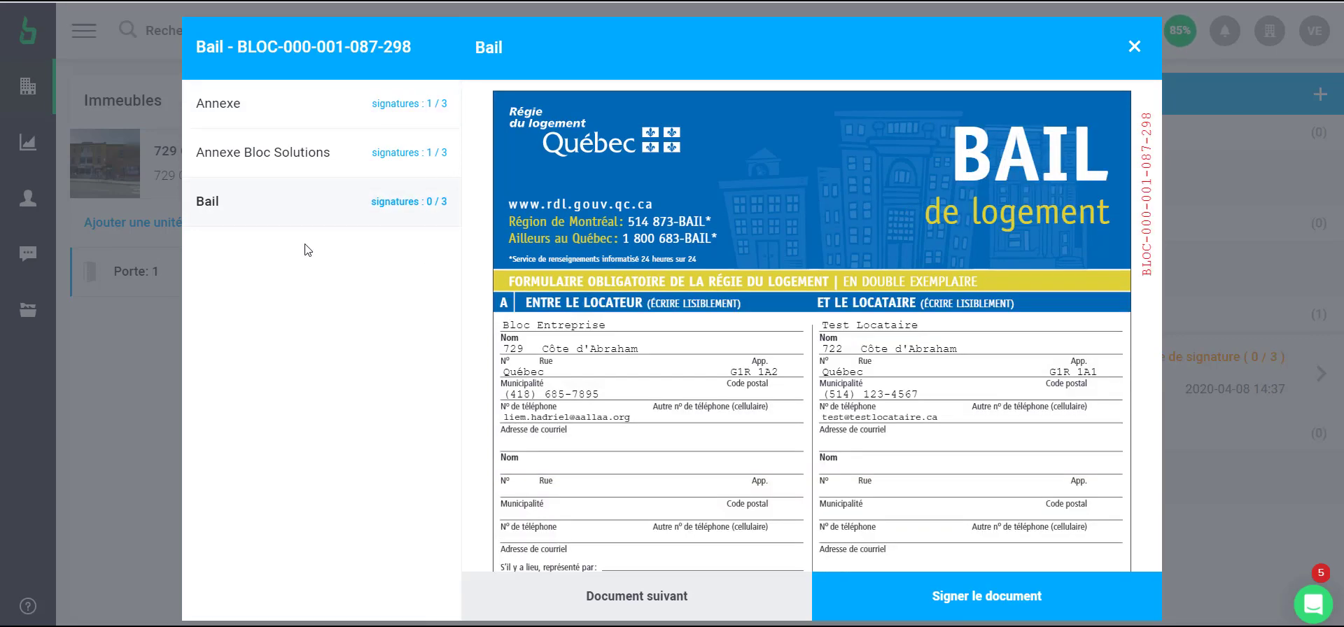
Sign the lease as landlord Bloc Entreprise with a hand-drawn signature and confirm it
{"action": "left_click", "coordinate": [987, 597]}
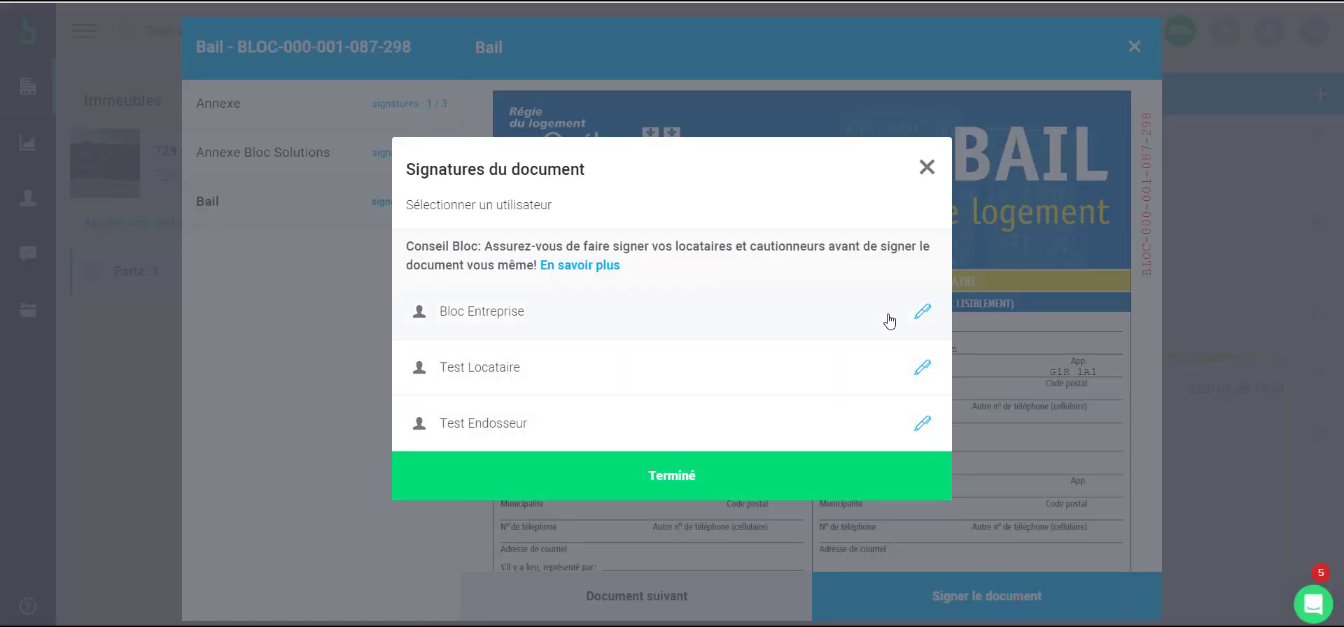
{"action": "left_click", "coordinate": [922, 311]}
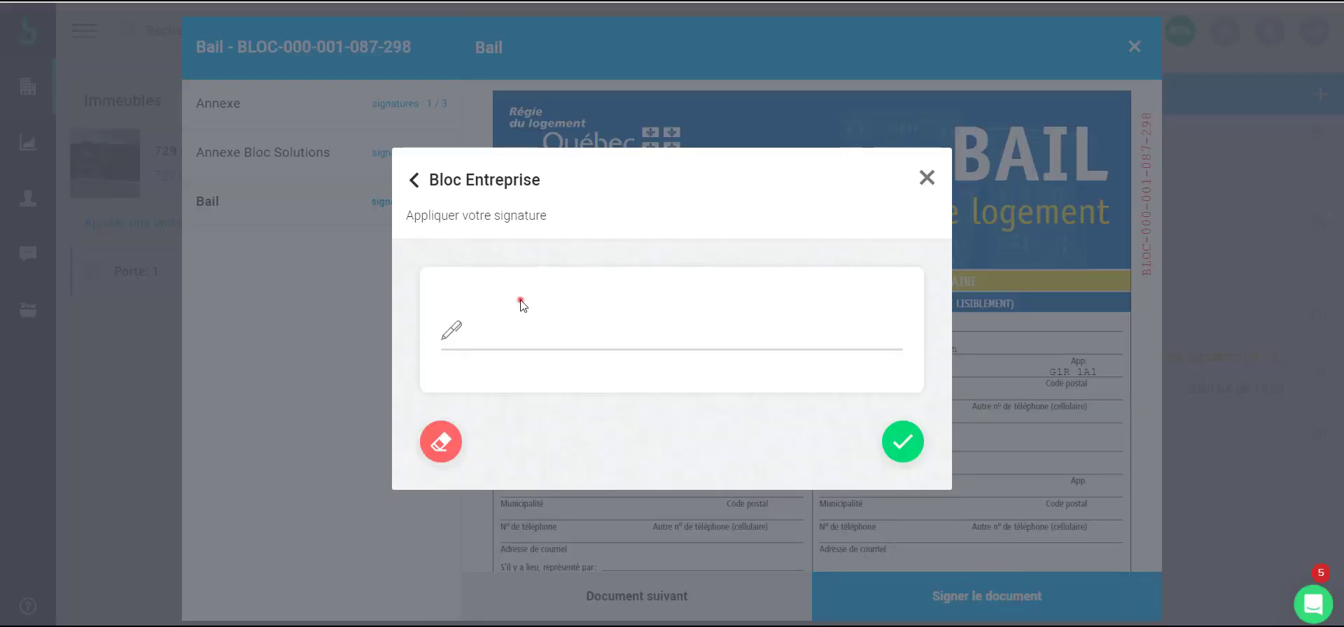
{"action": "mouse_move", "coordinate": [520, 300]}
{"action": "left_mouse_down"}
{"action": "mouse_move", "coordinate": [524, 348]}
{"action": "mouse_move", "coordinate": [528, 322]}
{"action": "mouse_move", "coordinate": [583, 336]}
{"action": "mouse_move", "coordinate": [616, 321]}
{"action": "mouse_move", "coordinate": [661, 339]}
{"action": "left_mouse_up"}
{"action": "left_click_drag", "start_coordinate": [601, 311], "coordinate": [665, 303]}
{"action": "left_click", "coordinate": [903, 443]}
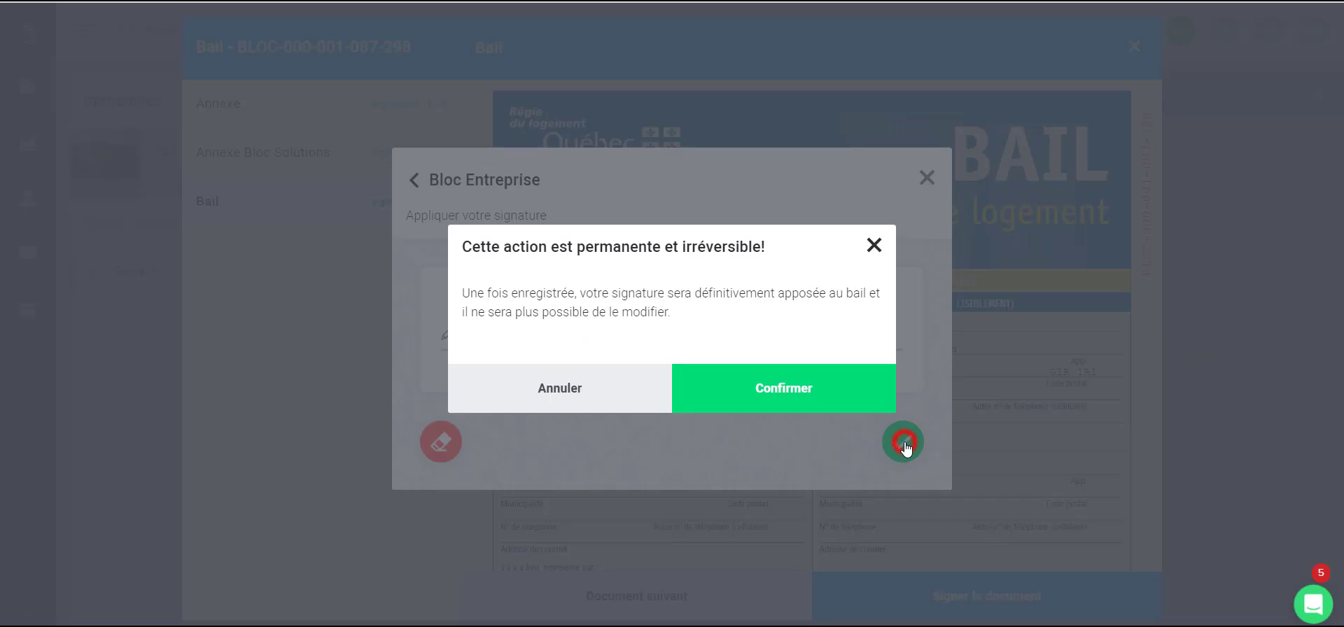
{"action": "left_click", "coordinate": [788, 396]}
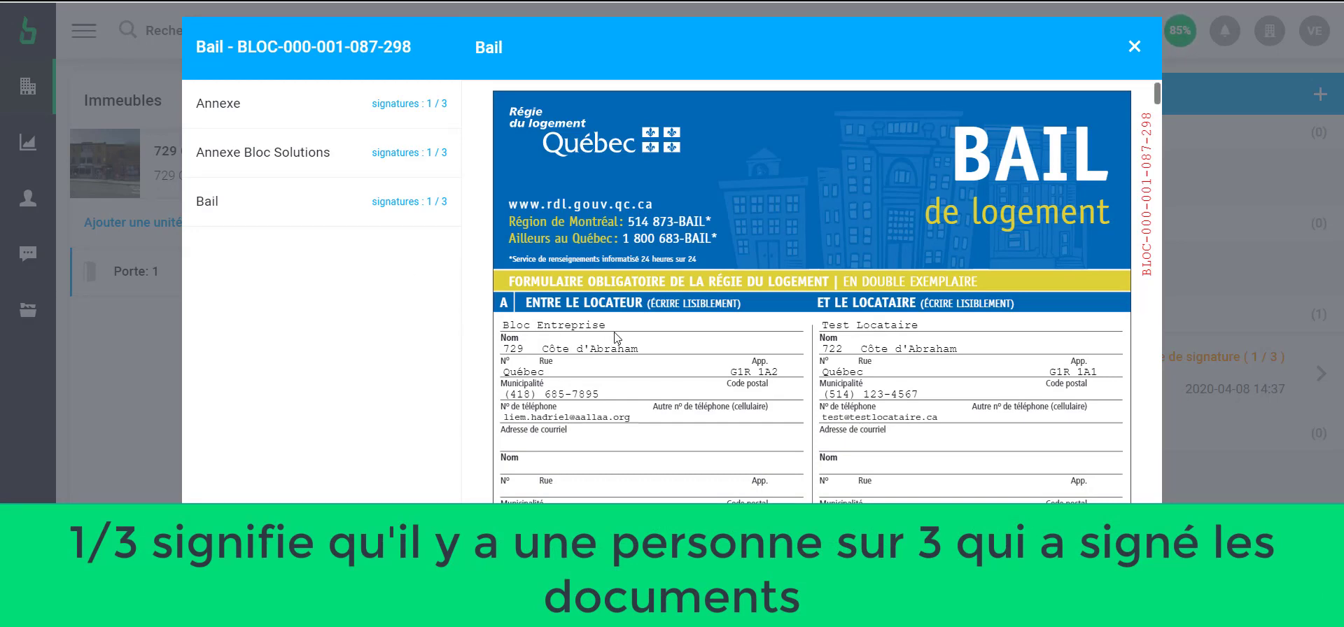
{"action": "scroll", "coordinate": [667, 333], "scroll_direction": "down", "scroll_amount": 10}
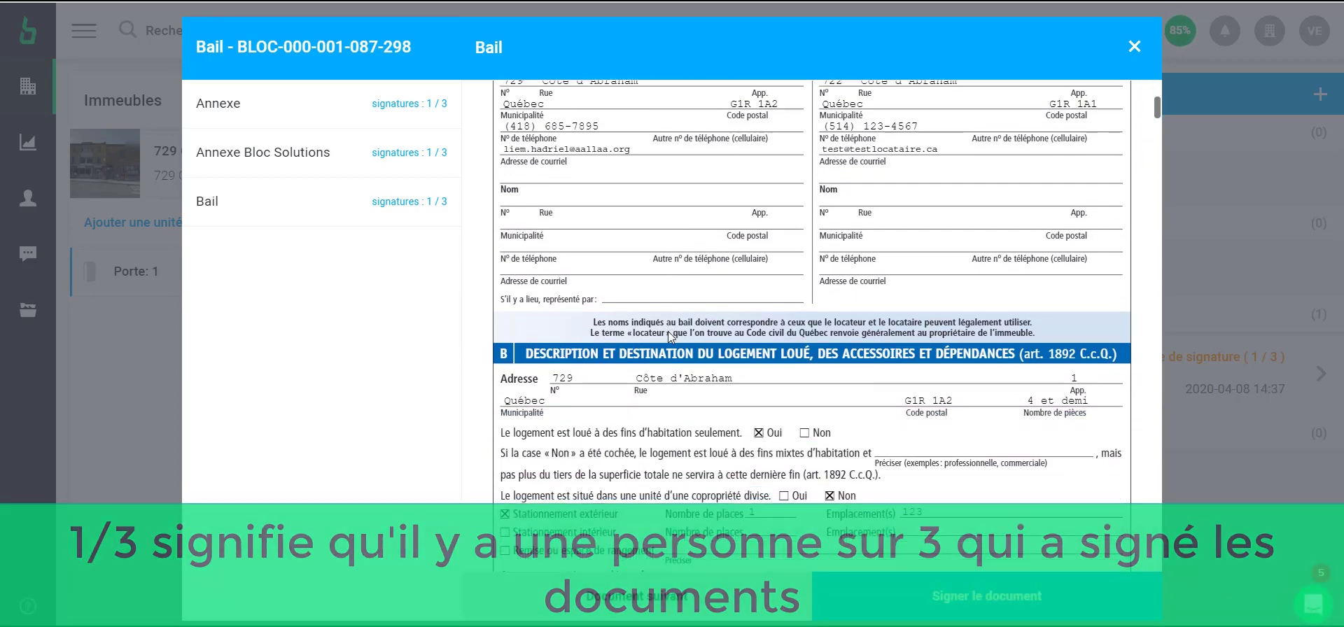
{"action": "scroll", "coordinate": [668, 337], "scroll_direction": "down", "scroll_amount": 5}
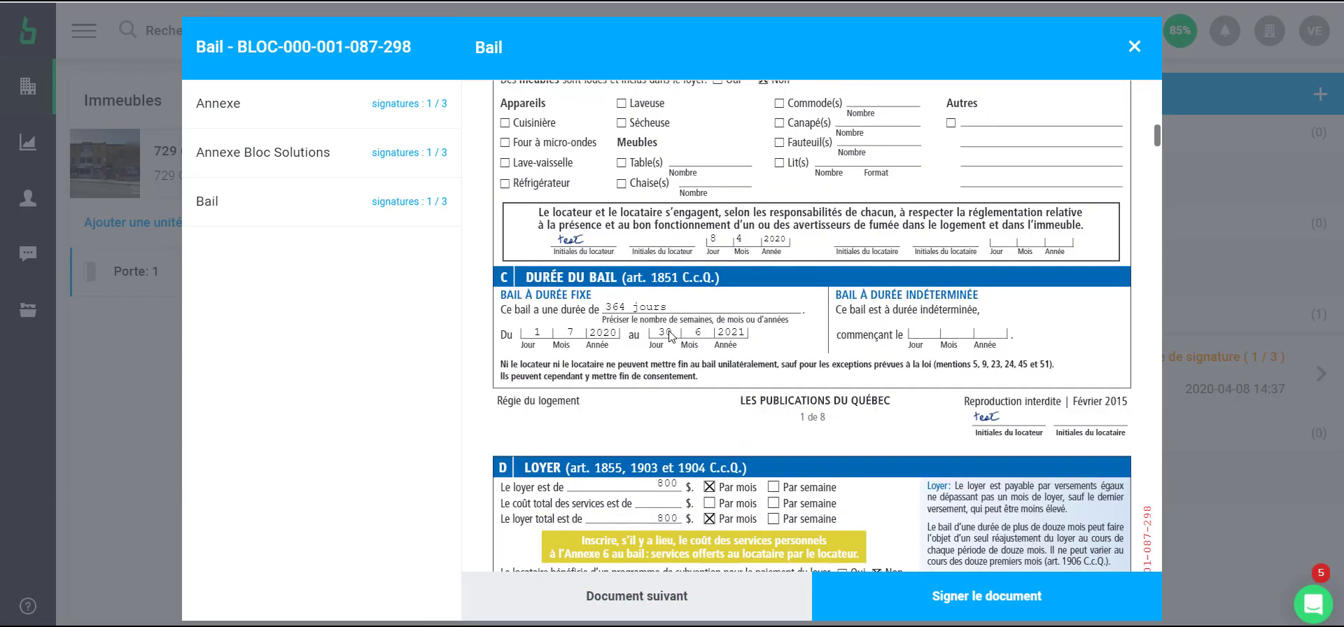